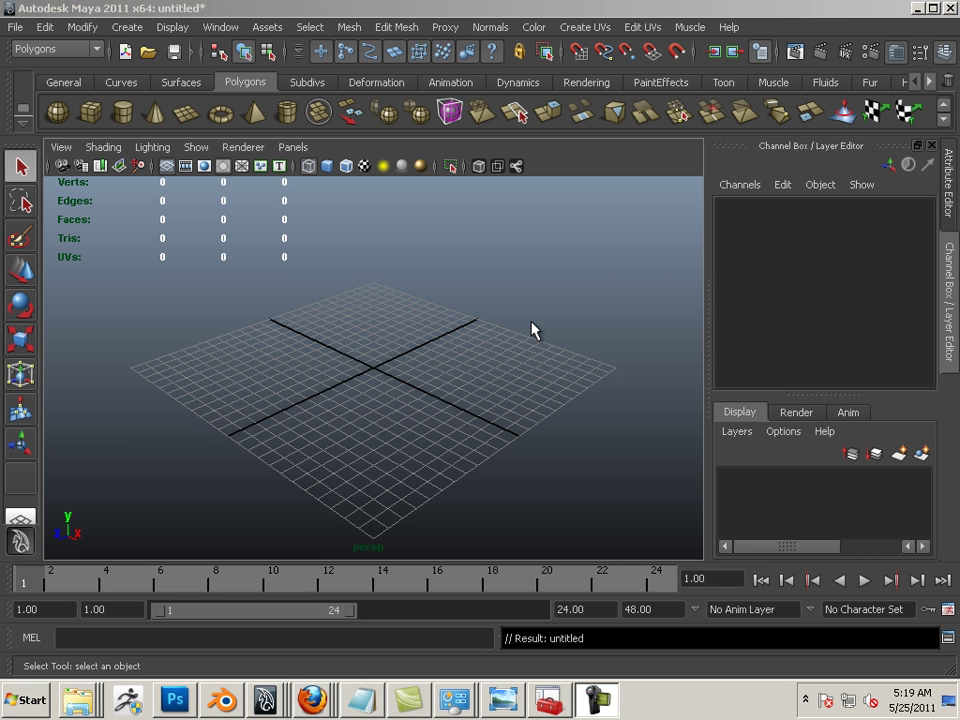
Tumble and dolly the perspective view to look over the empty scene grid.
left_click_drag(531, 330, 455, 330, "alt")
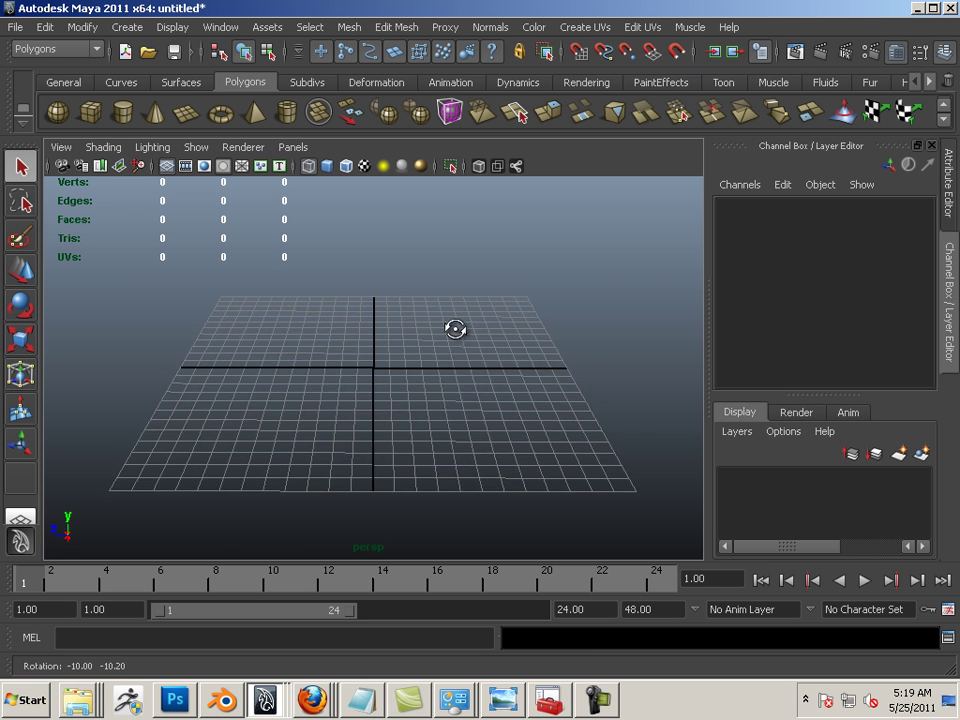
right_click_drag(455, 330, 467, 373, "alt")
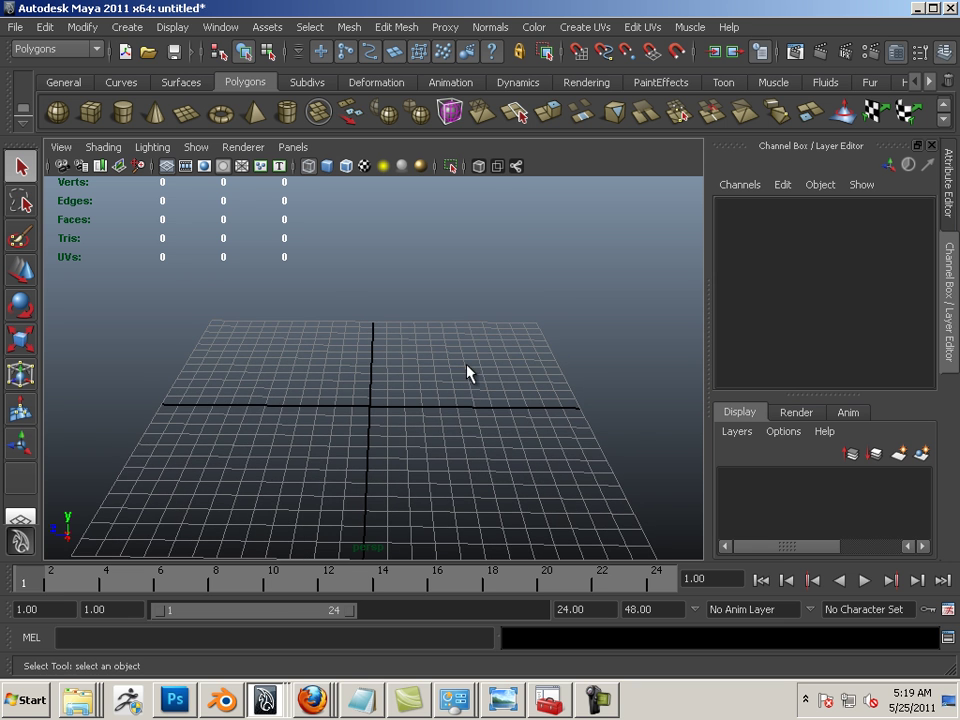
Start a Save As of the gun sketch and create and enter a new Desktop folder, gun_2.
left_click(175, 700)
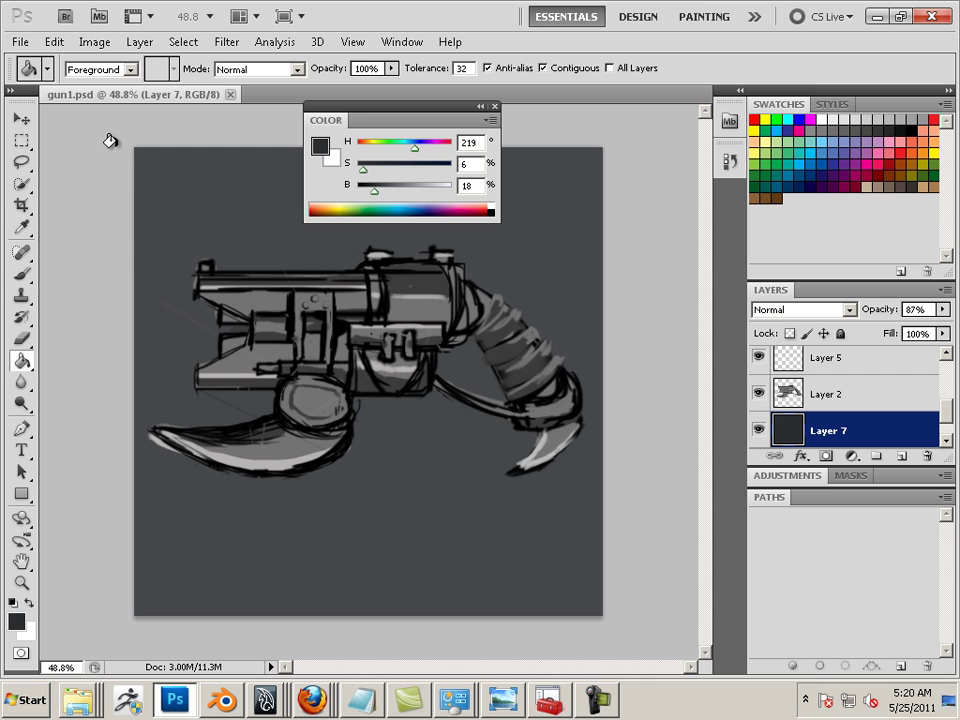
left_click(20, 41)
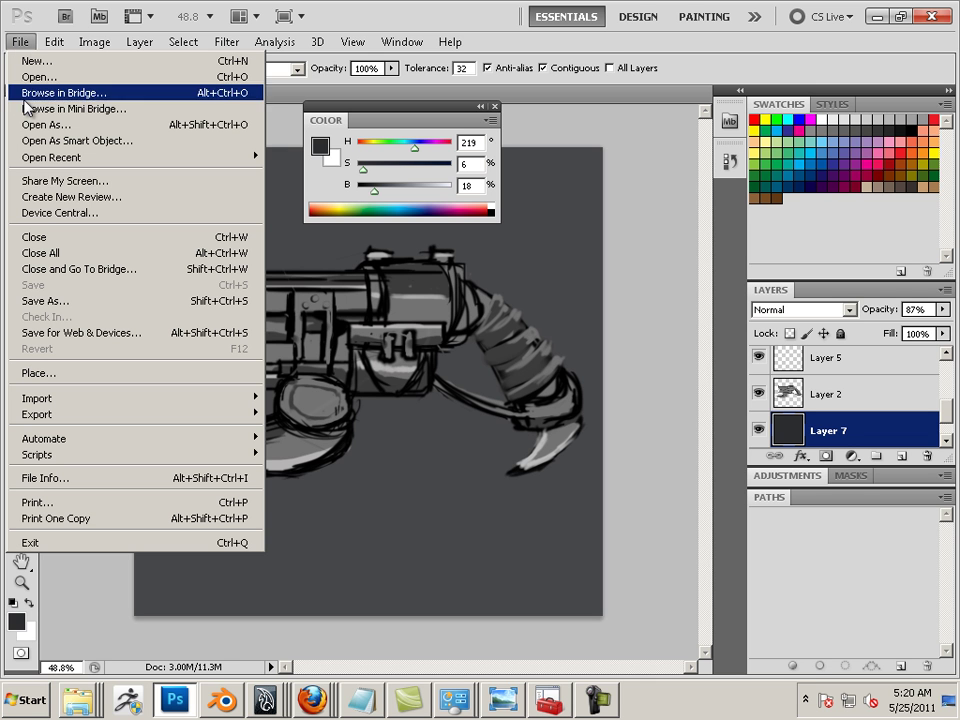
left_click(88, 302)
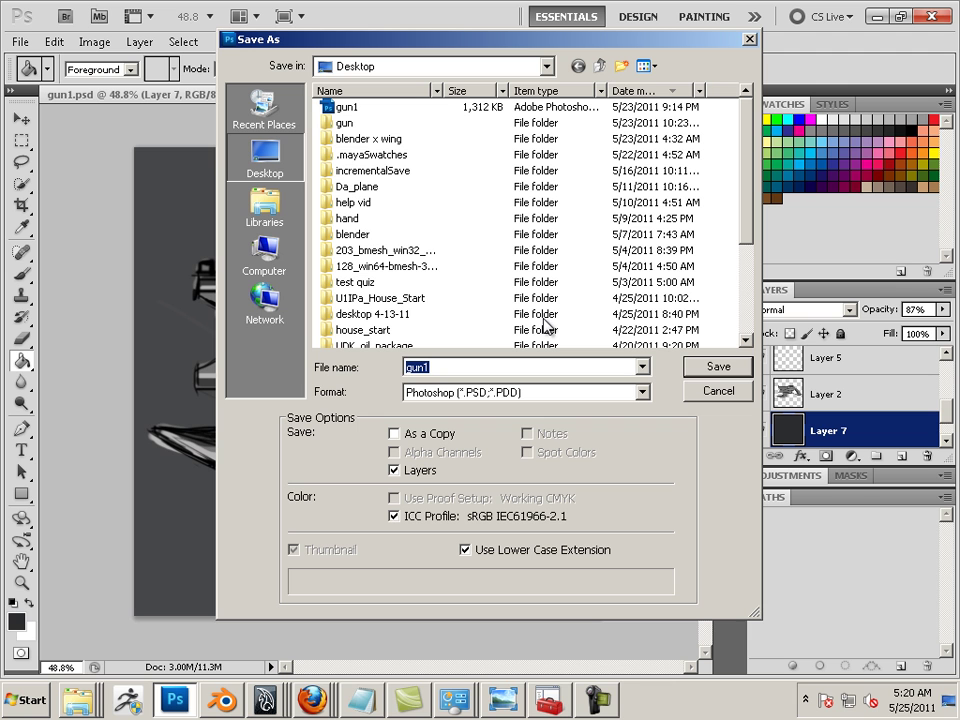
left_click(621, 67)
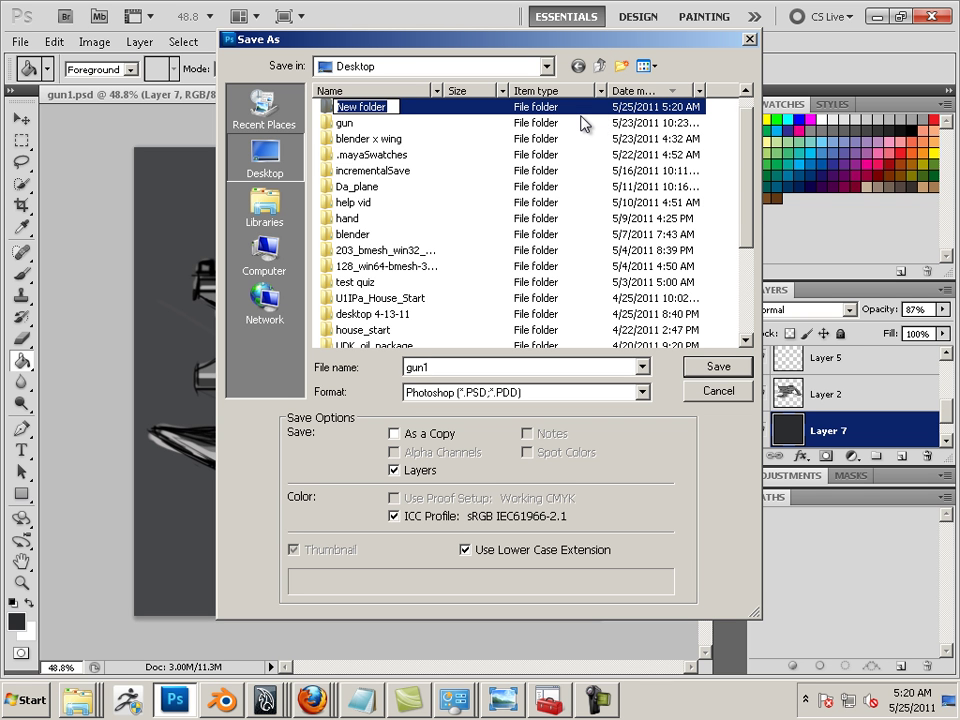
type("gun")
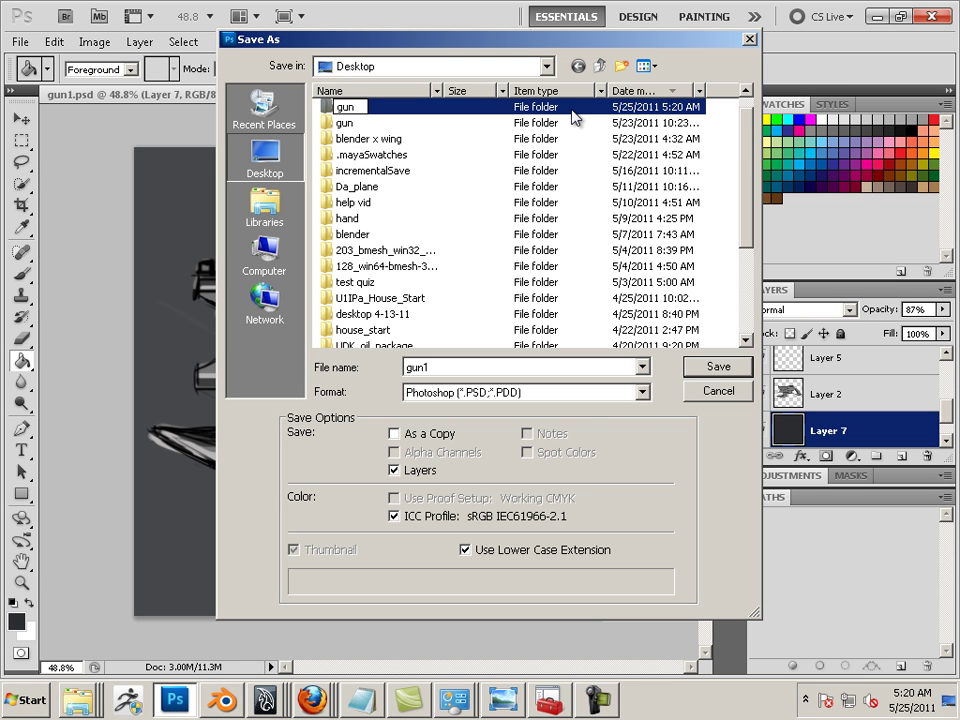
type("_2")
key("Return")
double_click(355, 107)
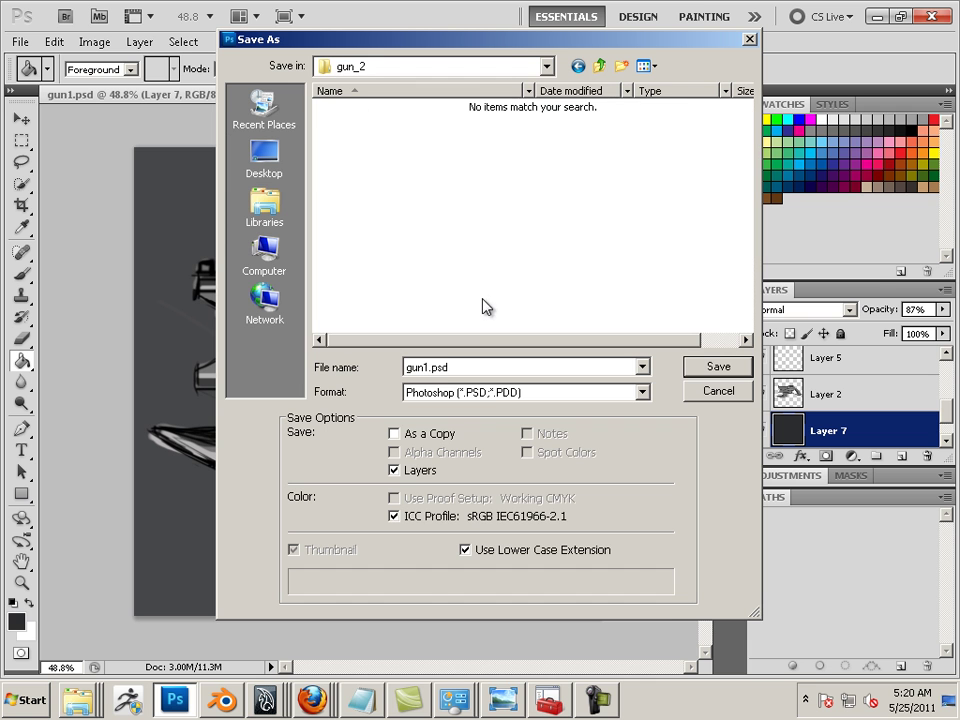
Save the sketch in Targa format as gun1.tga inside gun_2.
left_click(488, 392)
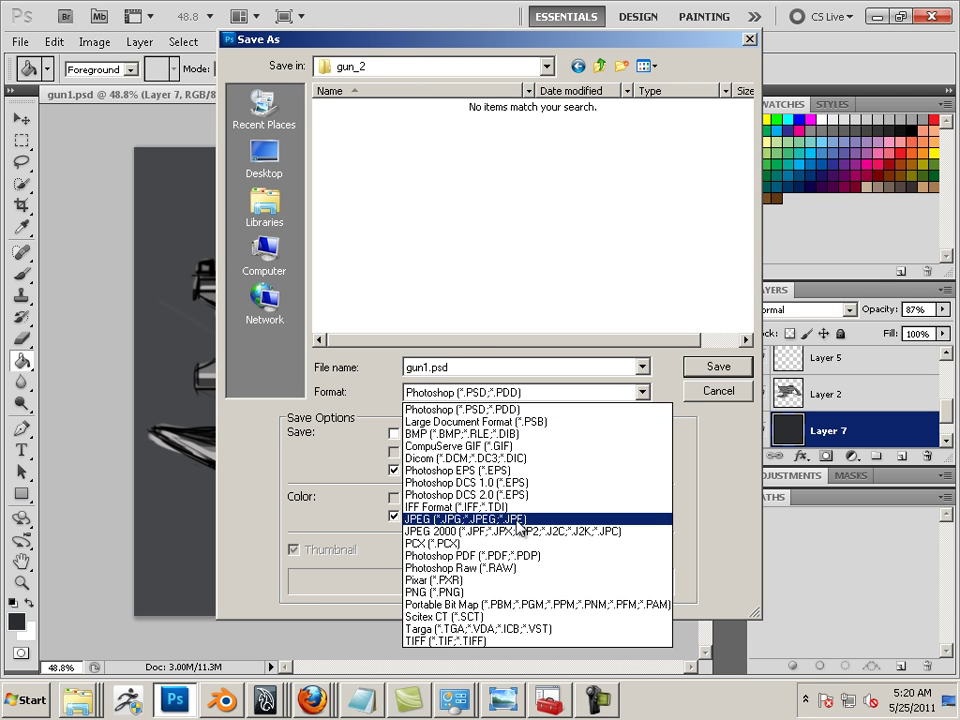
left_click(507, 630)
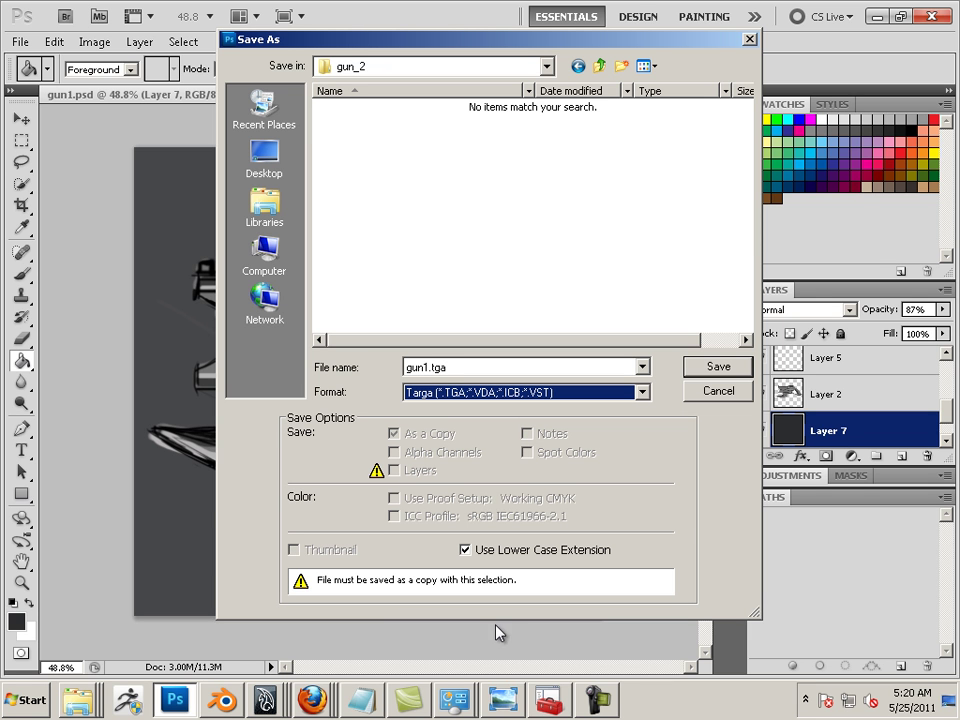
left_click(720, 368)
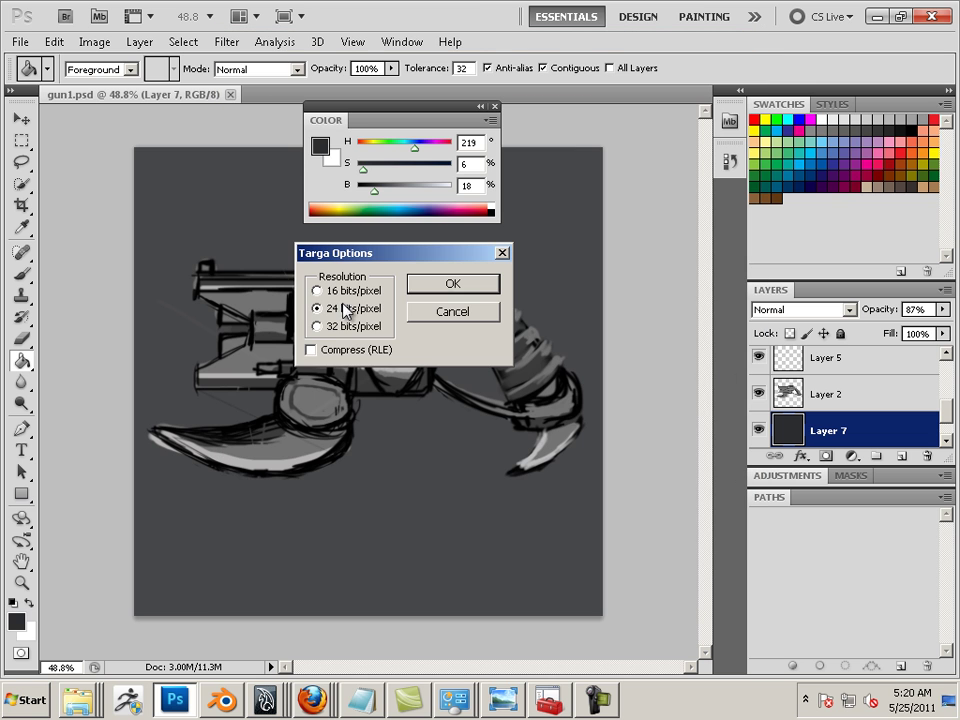
Accept 24 bits/pixel for the Targa file and show the Channels panel.
left_click(466, 286)
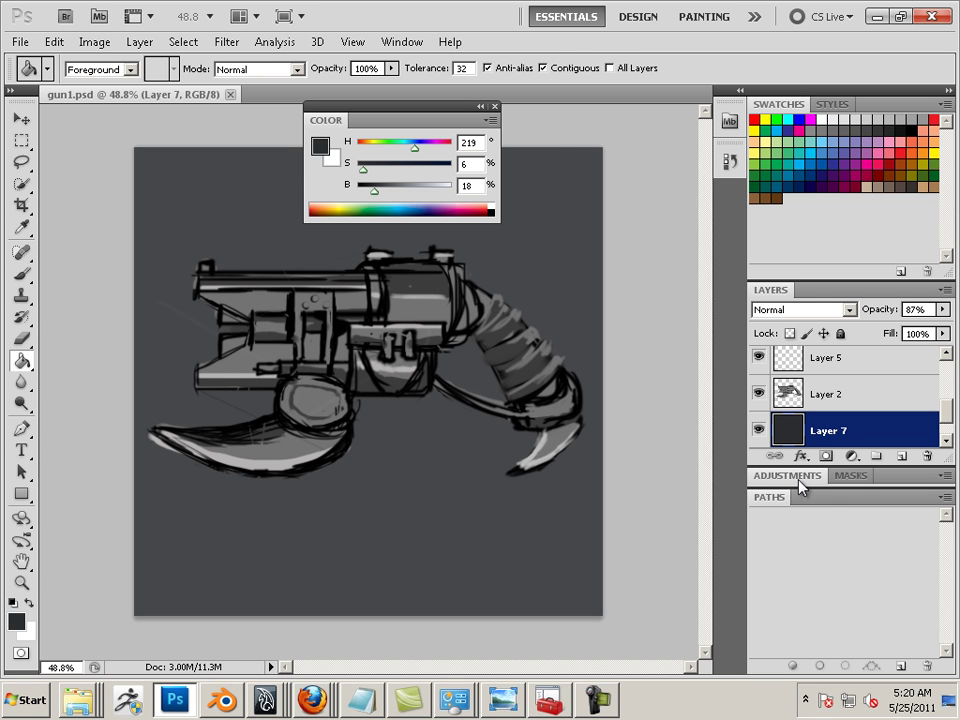
left_click(412, 42)
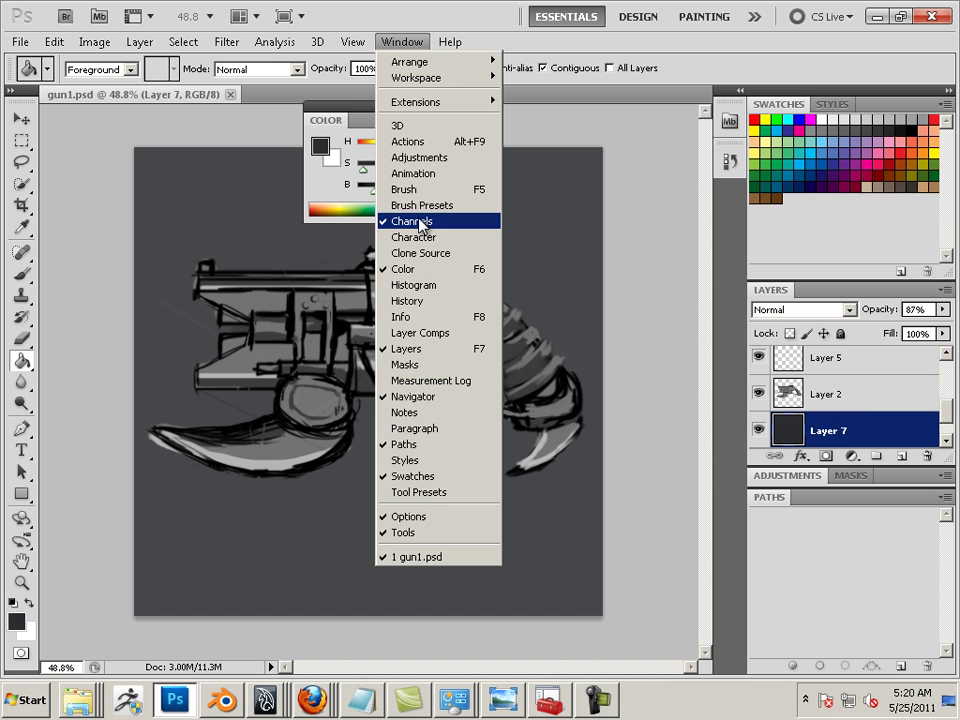
left_click(848, 548)
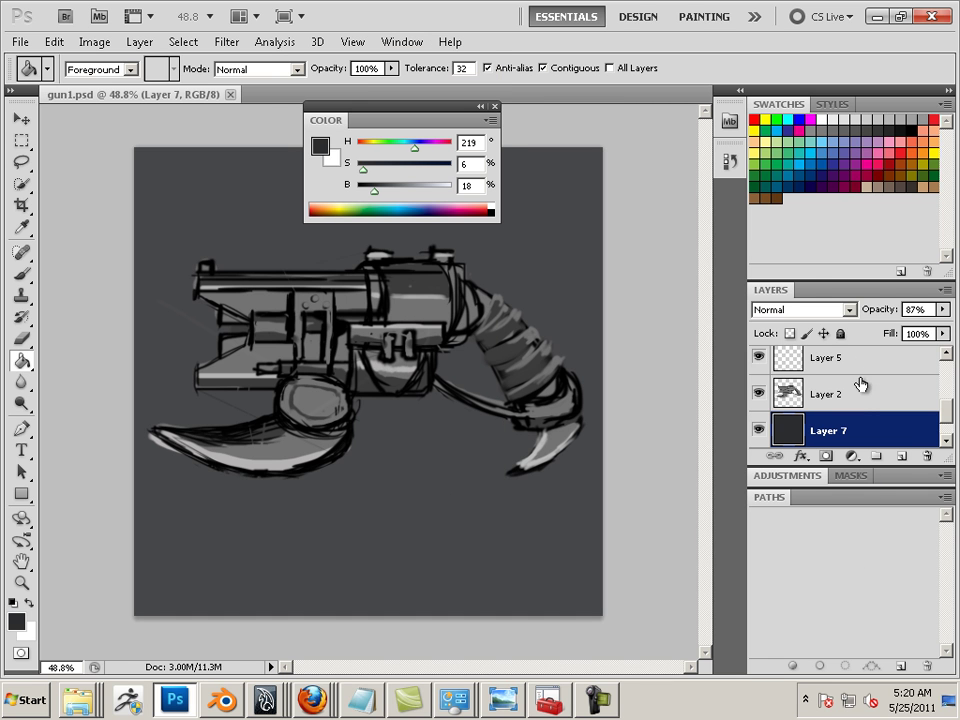
left_click(402, 41)
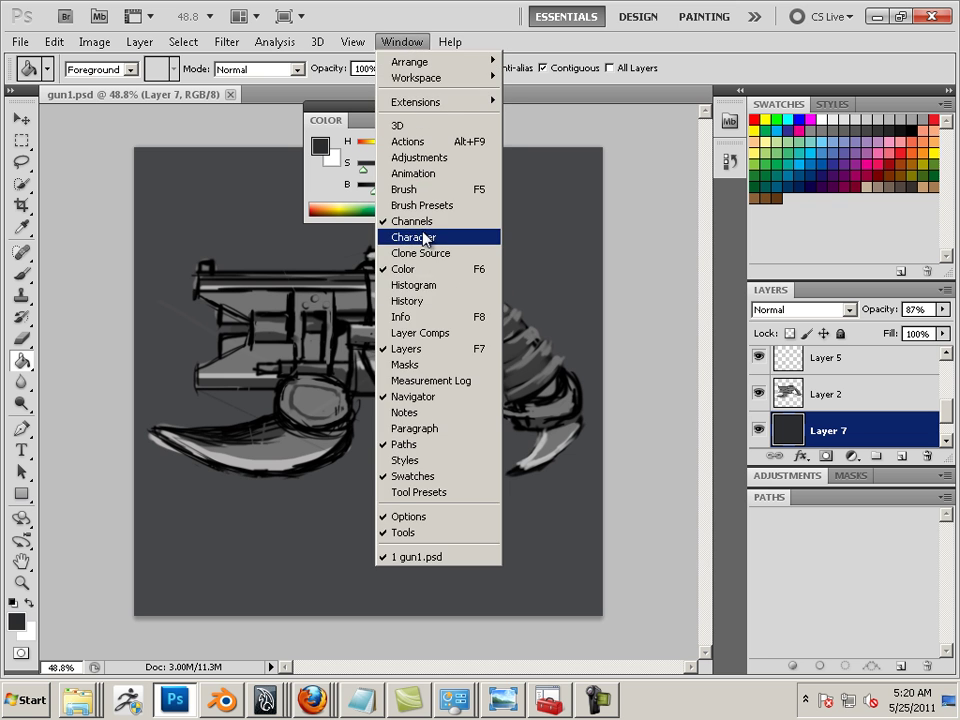
left_click(420, 70)
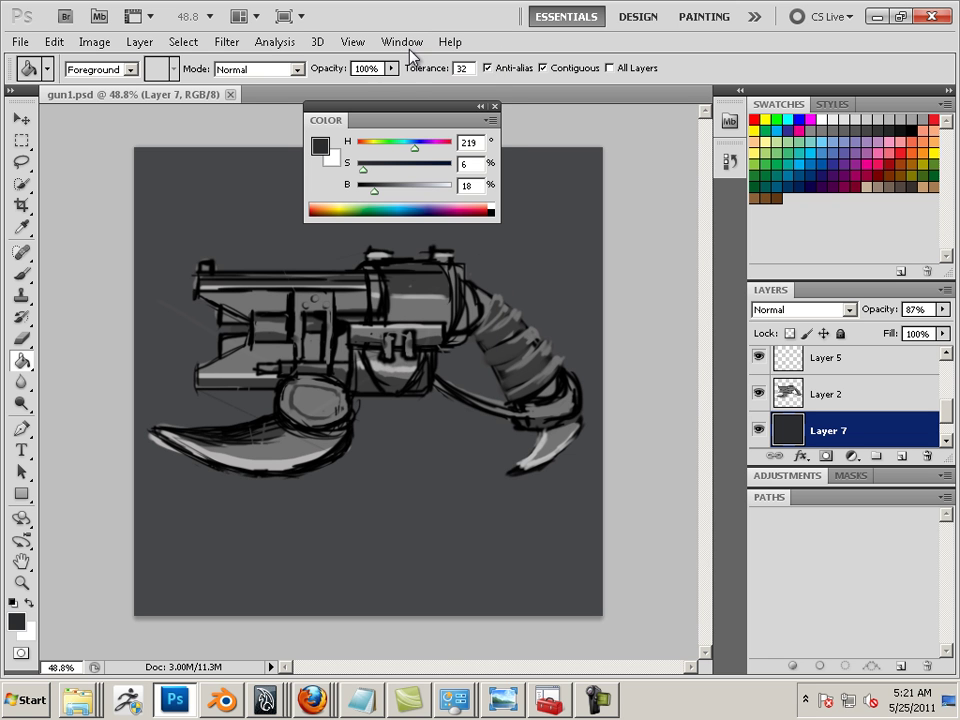
left_click(408, 42)
key("Escape")
Add a trial Alpha 1 channel, then delete it, leaving only RGB channels.
left_click_drag(484, 268, 525, 272)
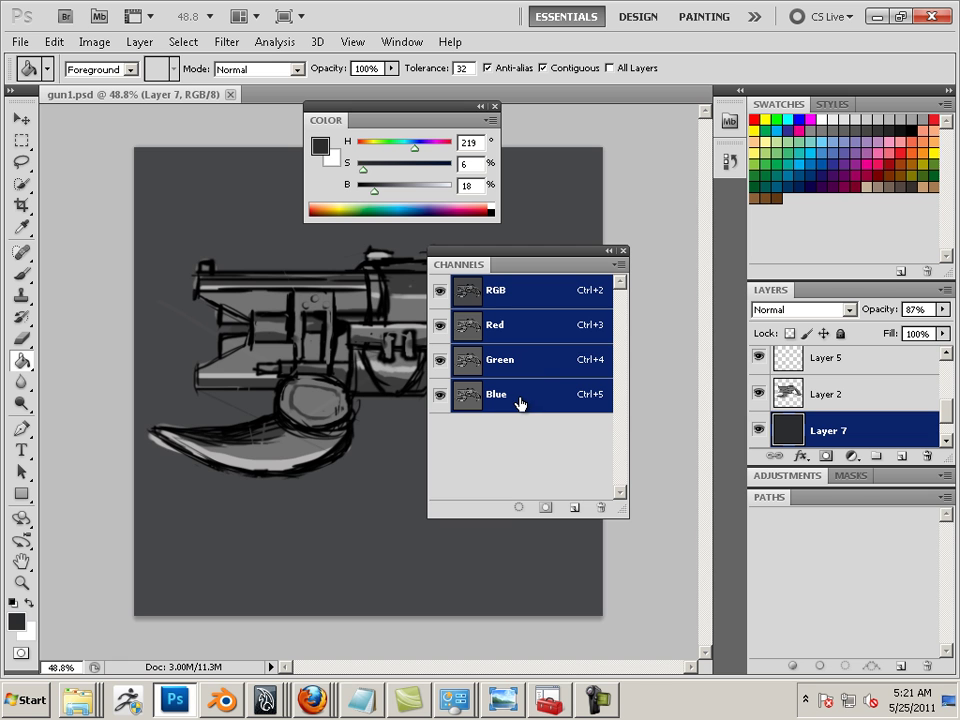
left_click(574, 507)
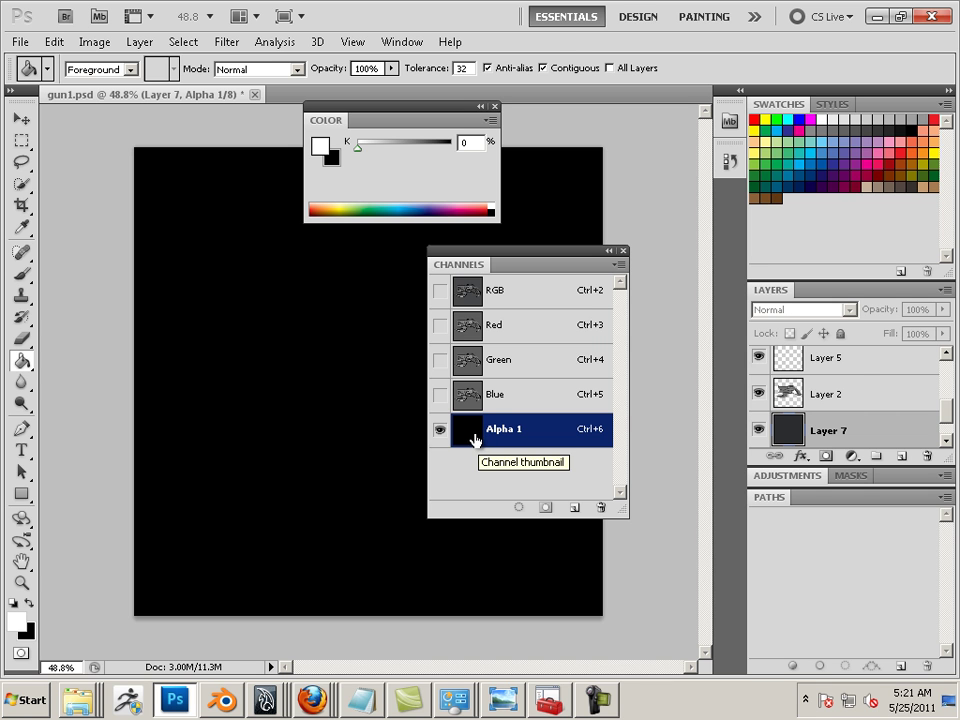
mouse_move(470, 436)
left_mouse_down()
mouse_move(596, 478)
mouse_move(601, 507)
left_mouse_up()
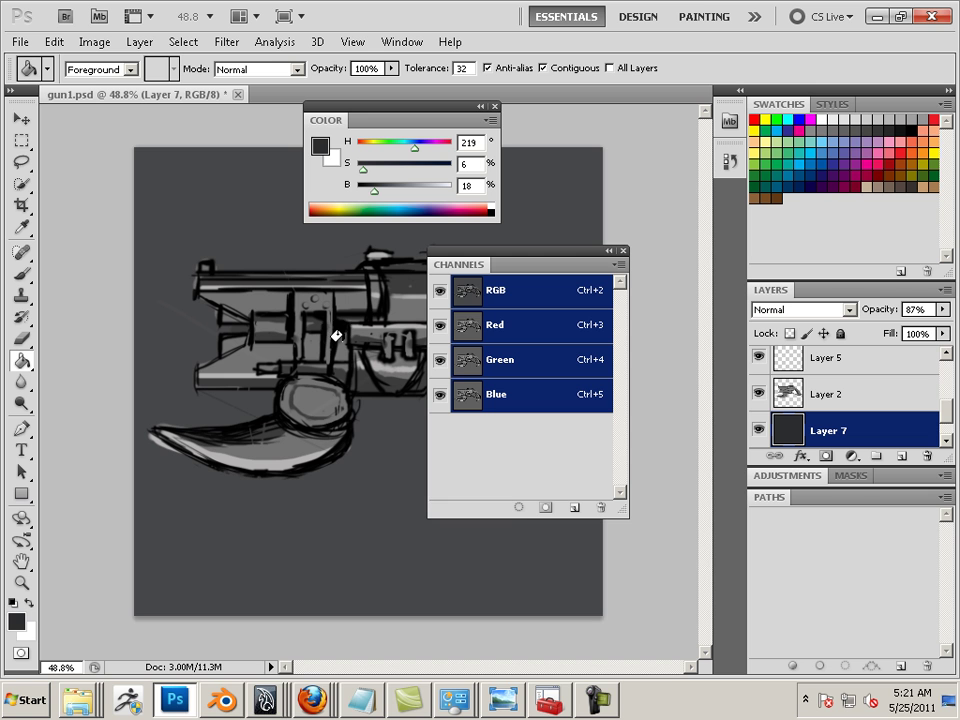
Back in Photoshop, set Image Size width and height to 1024 pixels and confirm.
left_click(263, 700)
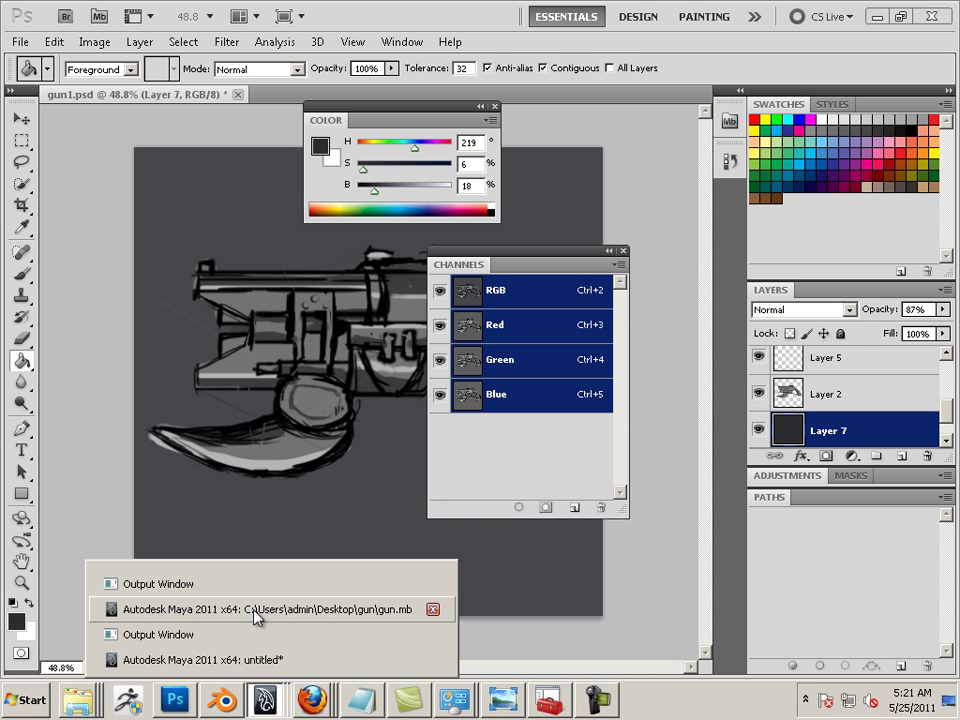
left_click(40, 198)
left_click(93, 42)
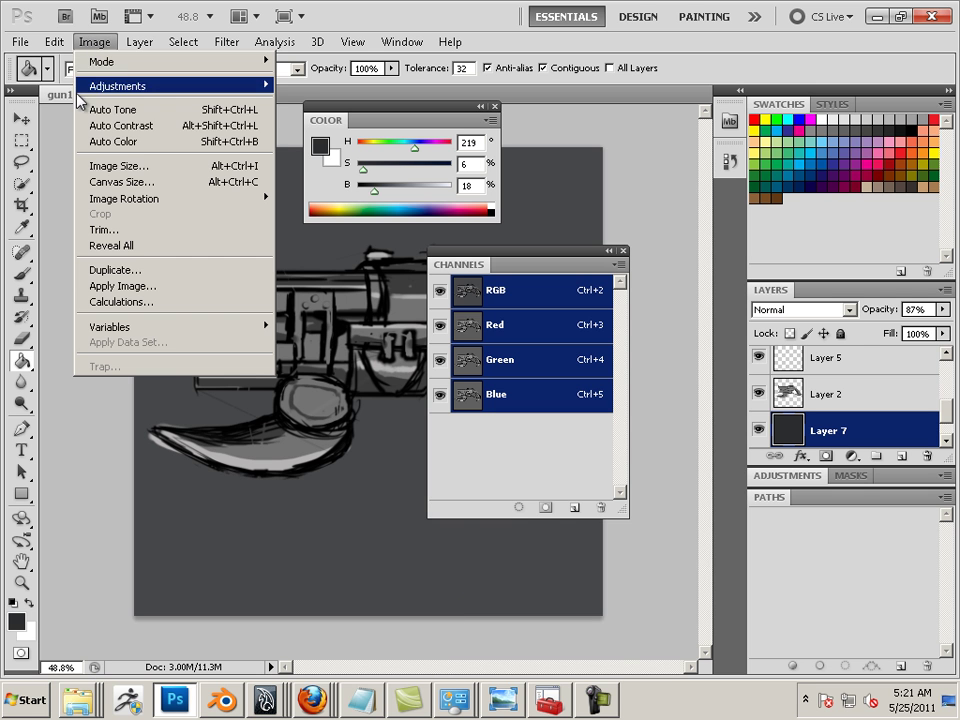
left_click(104, 164)
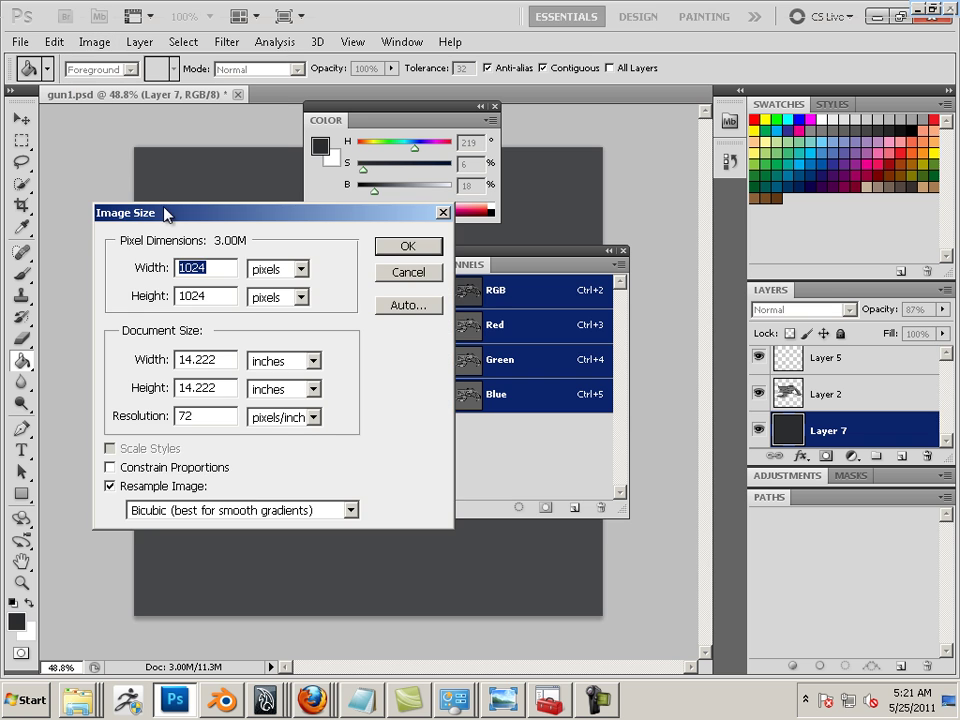
left_click_drag(165, 210, 315, 224)
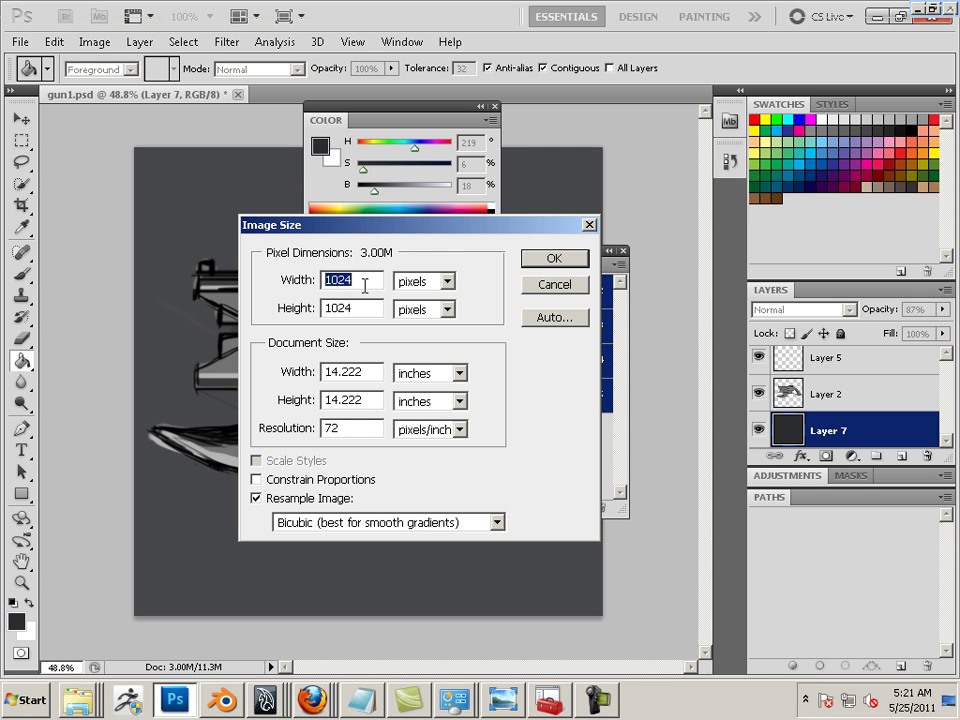
left_click_drag(360, 307, 316, 307)
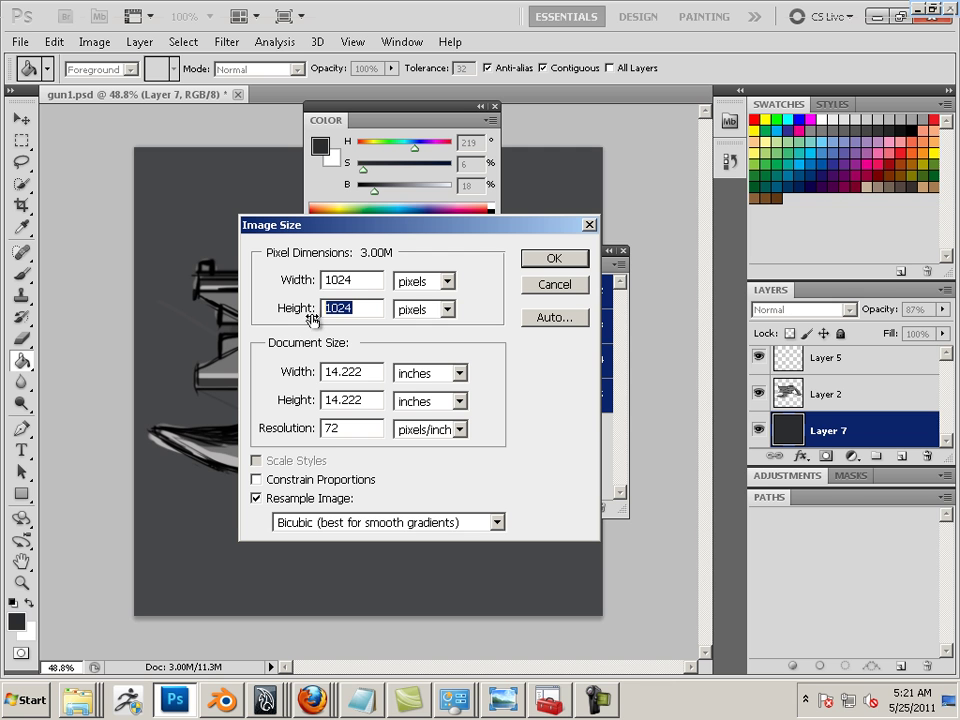
left_click(363, 280)
left_click_drag(363, 280, 311, 281)
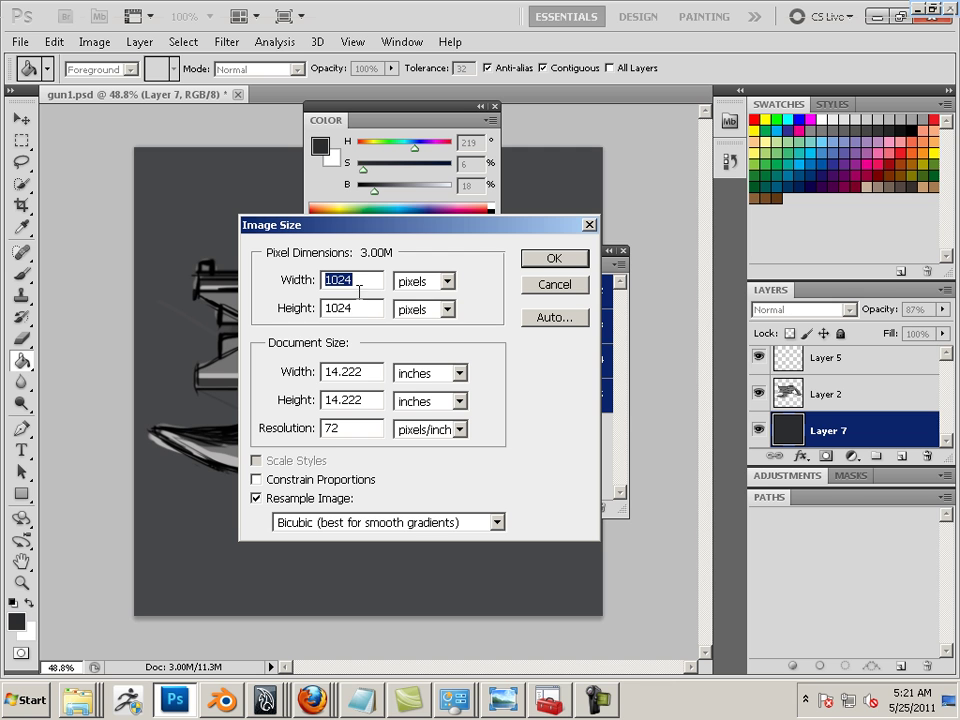
left_click(359, 310)
double_click(359, 310)
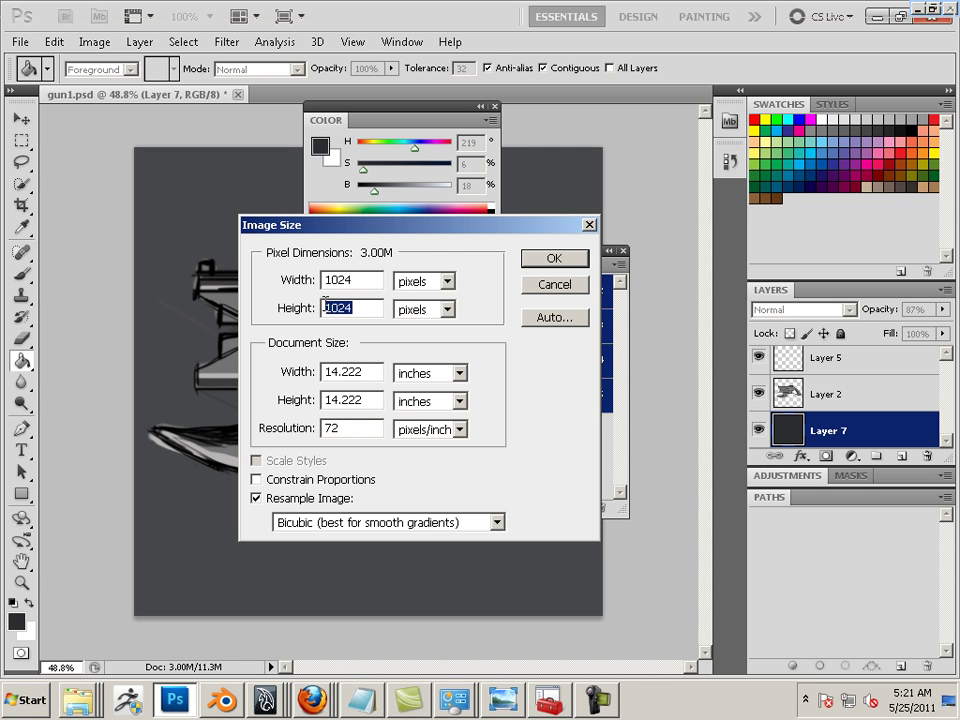
left_click(298, 282)
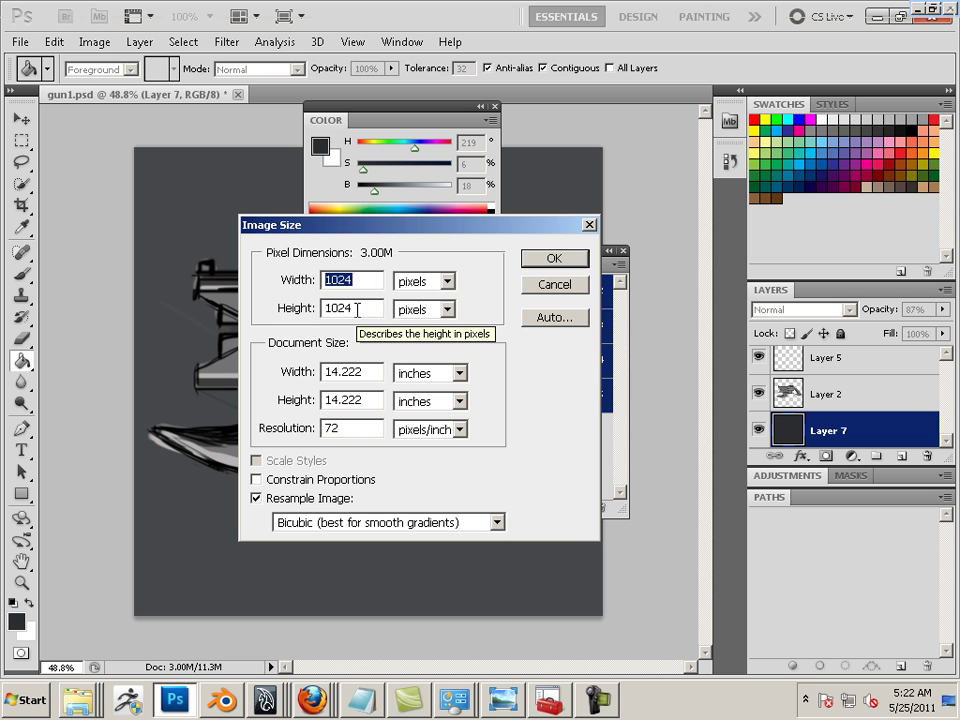
left_click(552, 259)
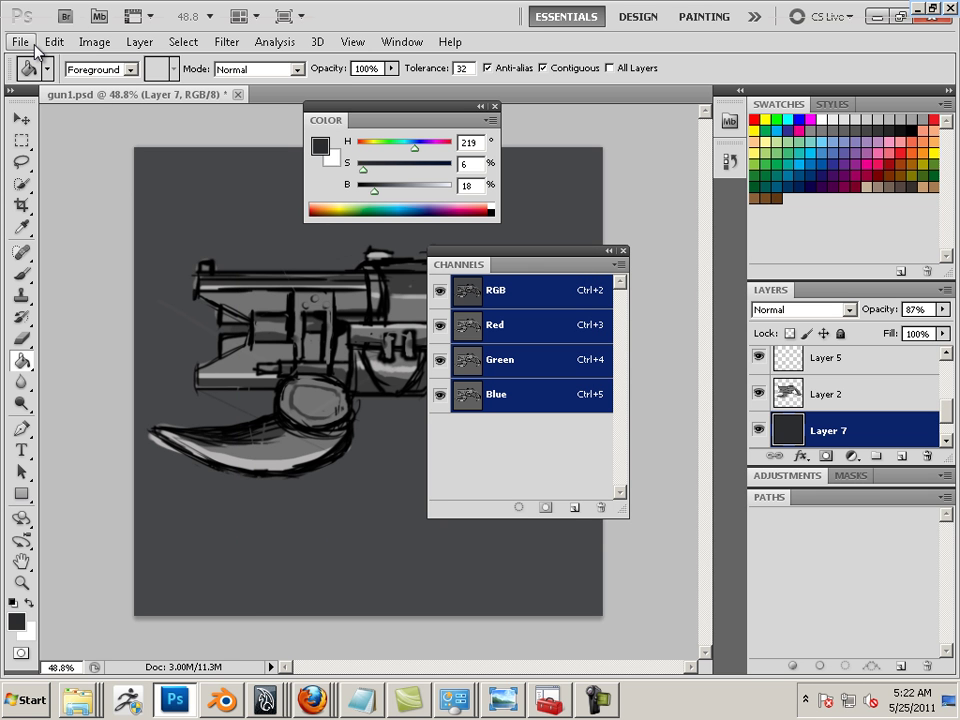
In the empty untitled Maya scene, create a polygon plane from the shelf.
left_click(264, 700)
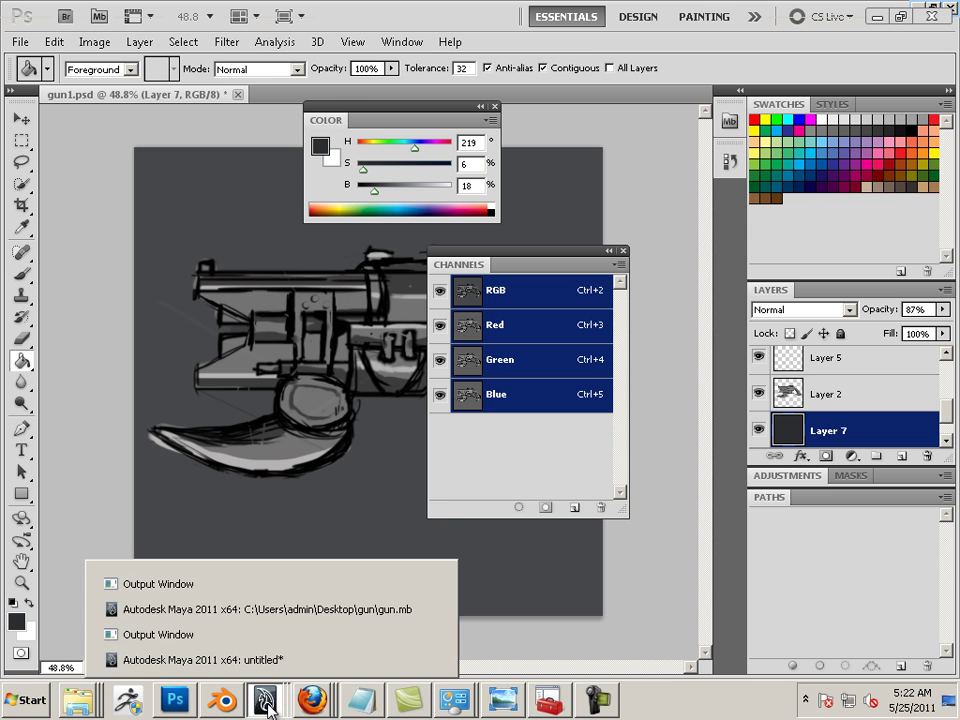
left_click(278, 610)
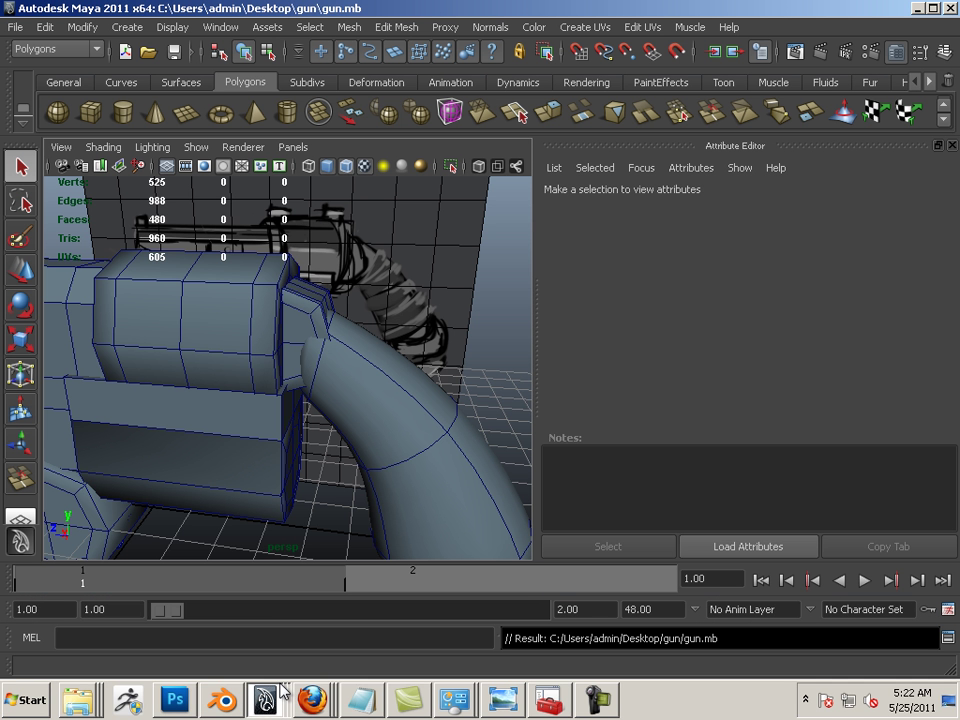
left_click(280, 696)
left_click(274, 658)
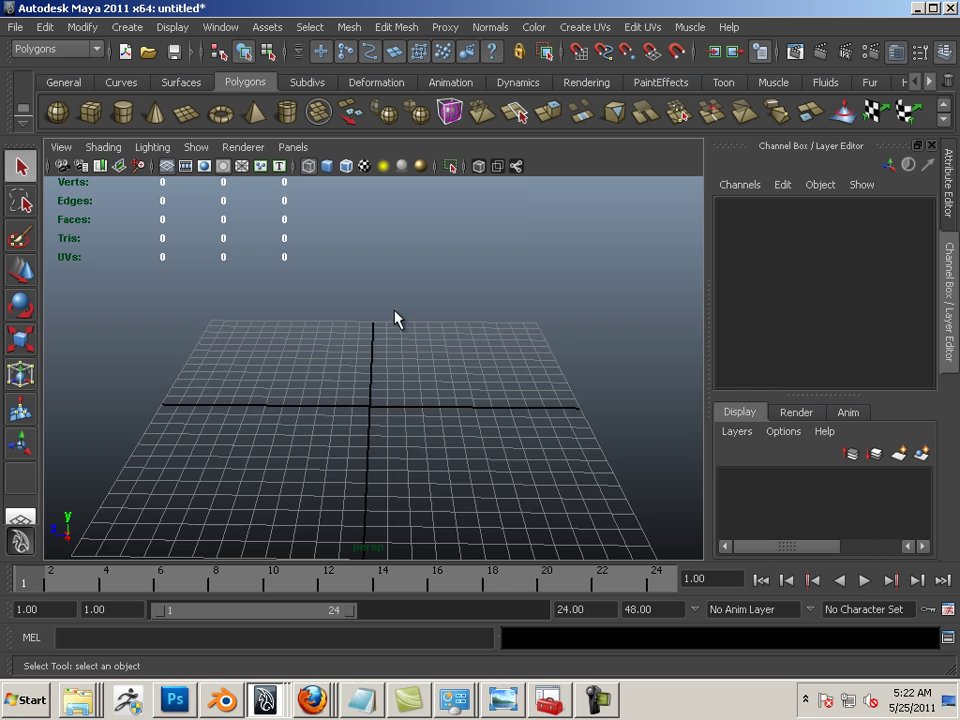
left_click_drag(395, 318, 293, 264, "alt")
left_click(186, 112)
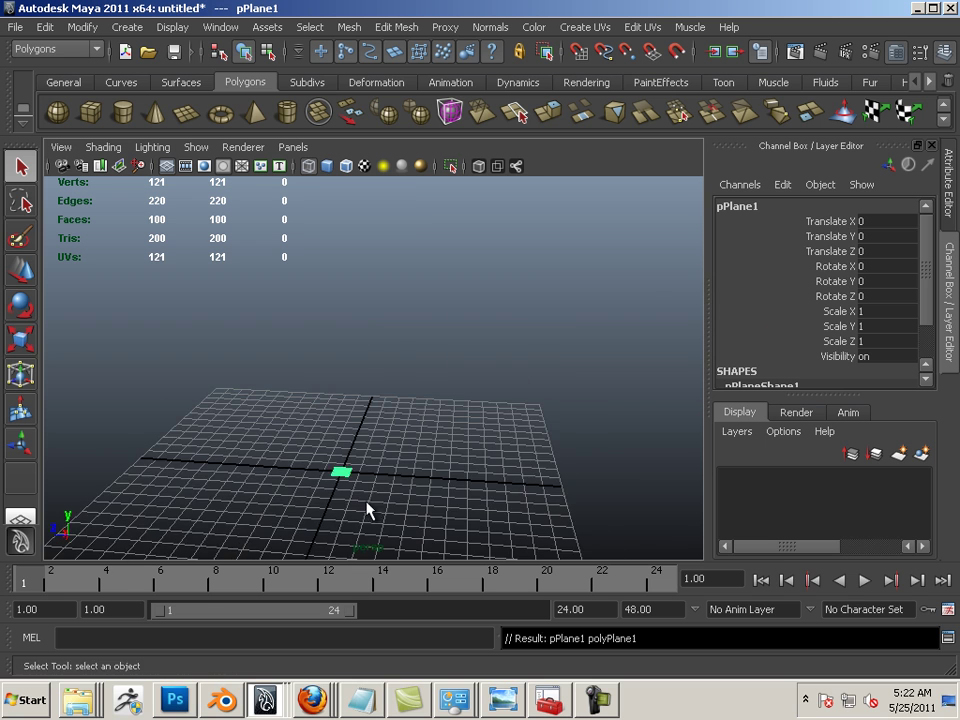
Scale pPlane1 uniformly up to 20.95.
left_click_drag(367, 510, 354, 396, "alt")
right_click_drag(354, 396, 474, 478, "alt")
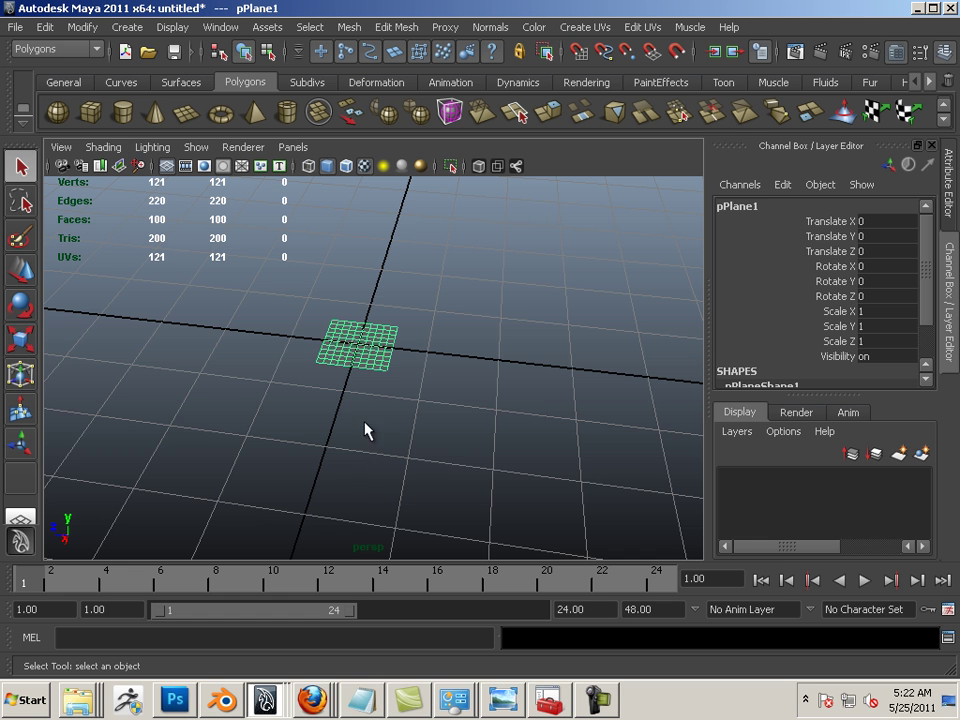
left_click(375, 369)
left_click(377, 369)
right_click_drag(377, 369, 328, 431, "alt")
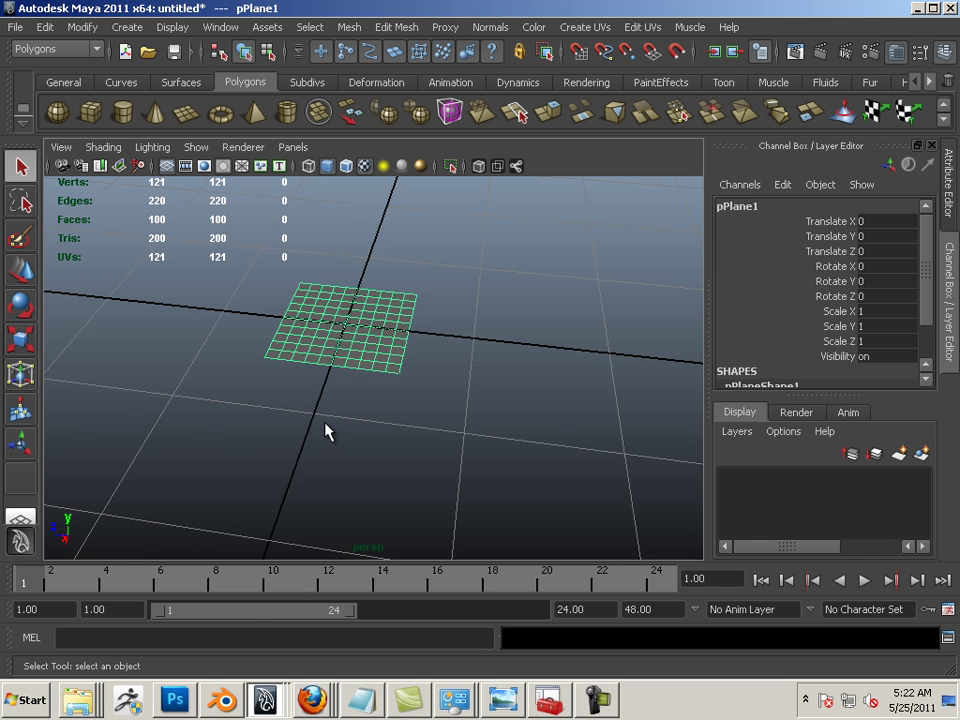
key("r")
left_click_drag(343, 322, 600, 388)
right_click_drag(600, 388, 285, 347, "alt")
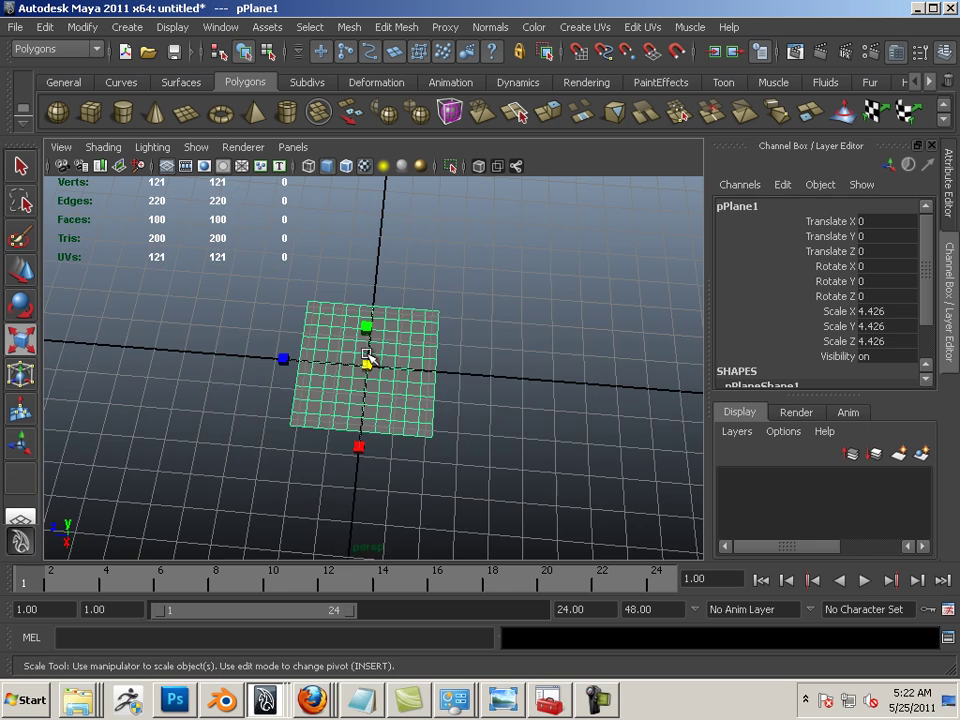
left_click_drag(369, 364, 608, 430)
right_click_drag(608, 430, 347, 336, "alt")
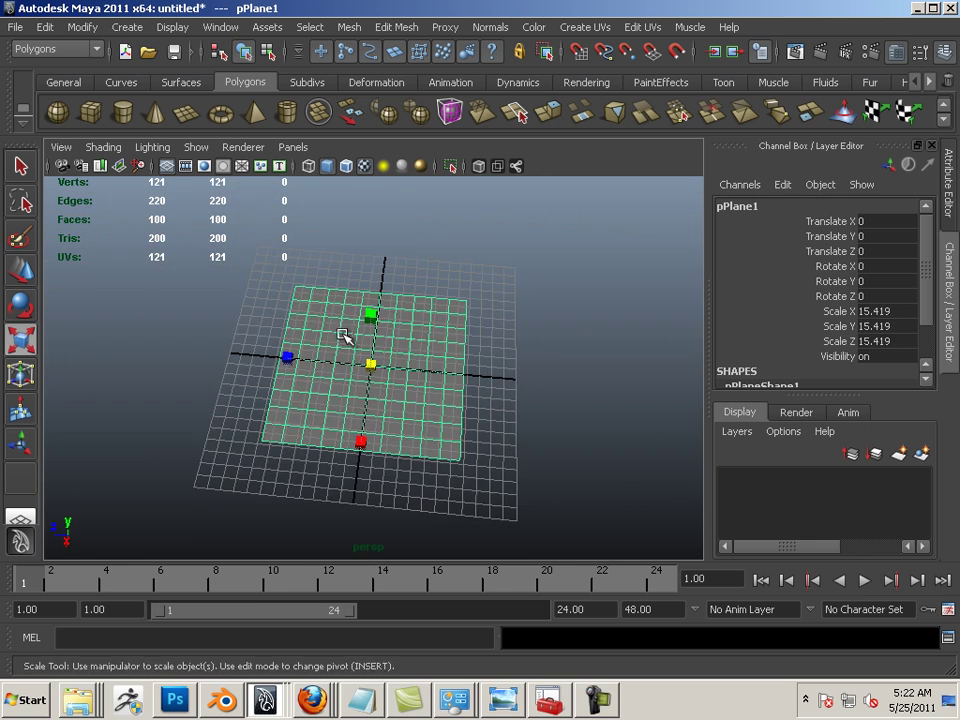
left_click_drag(375, 364, 420, 379)
right_click_drag(420, 379, 478, 394, "alt")
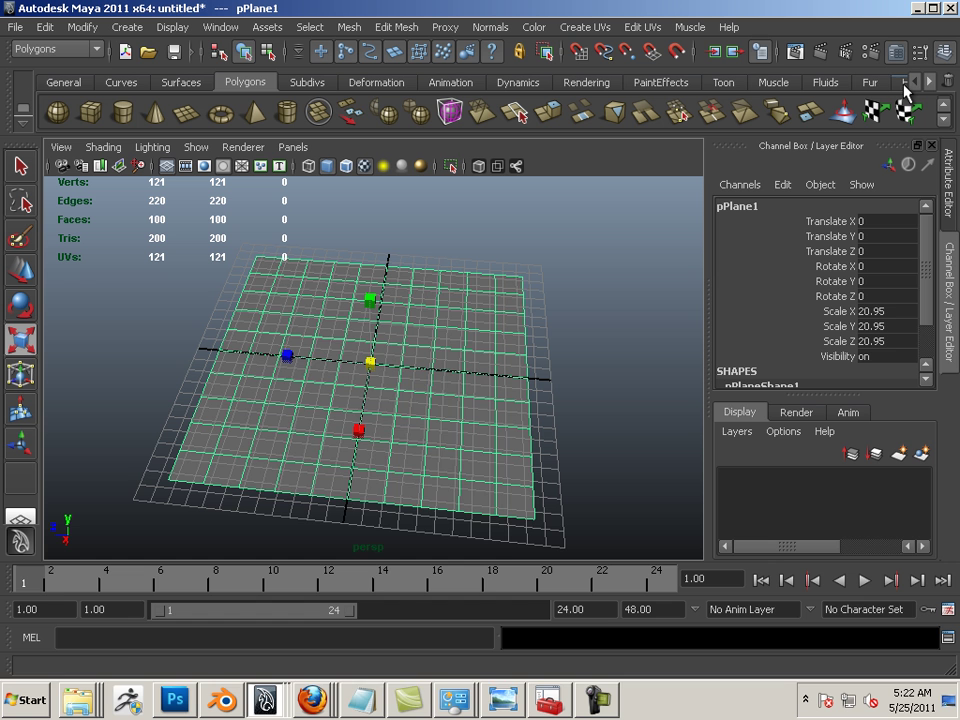
Assign a new Lambert material, lambert2, to pPlane1.
right_click(430, 343)
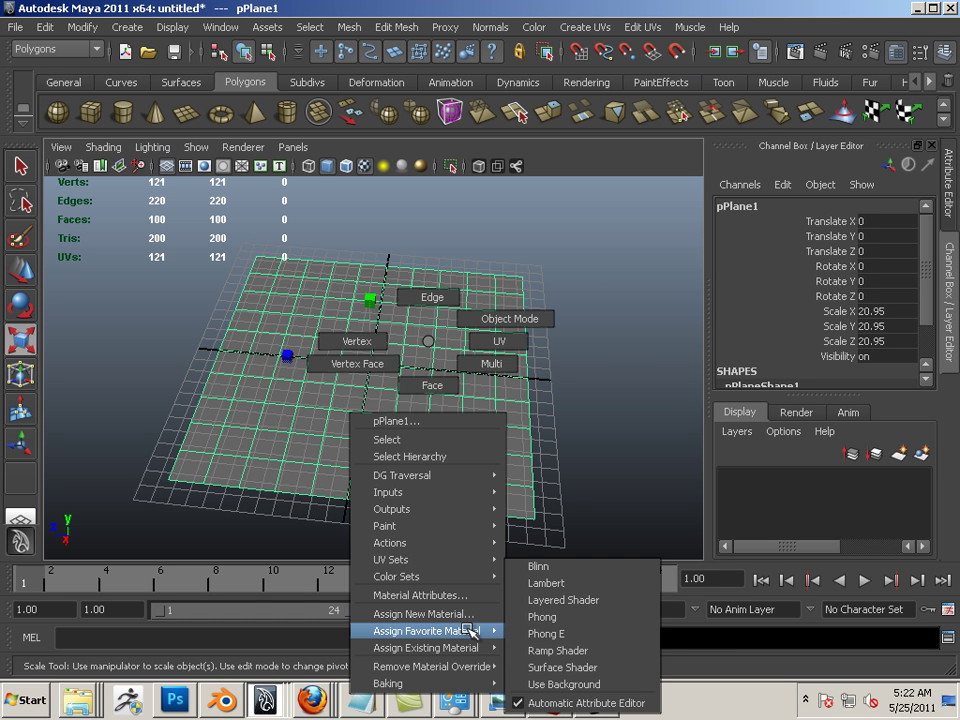
left_click(469, 615)
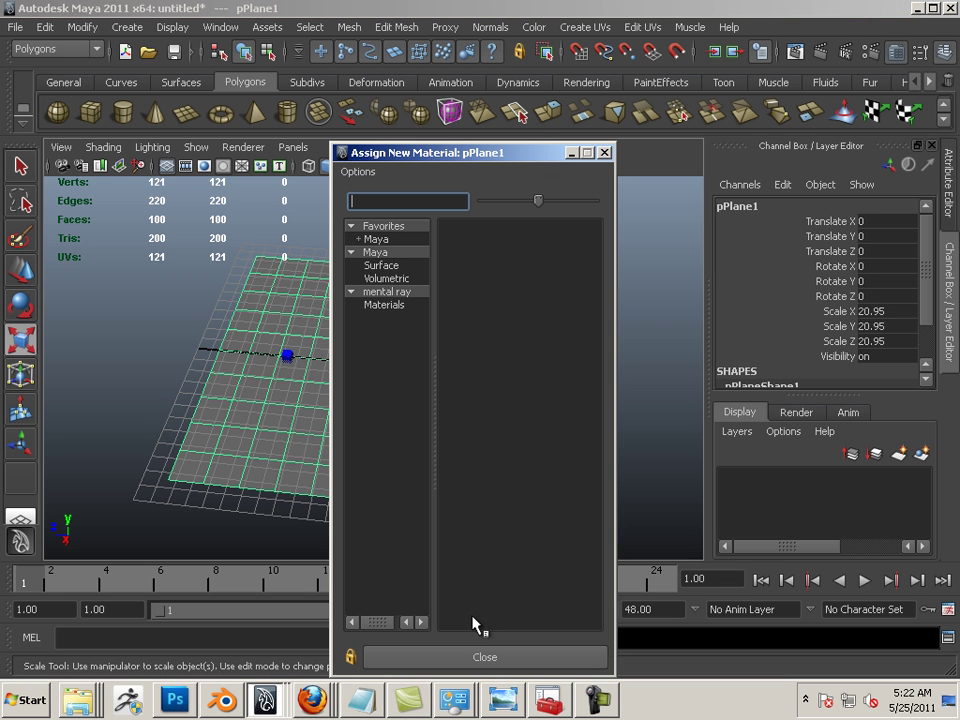
left_click(494, 301)
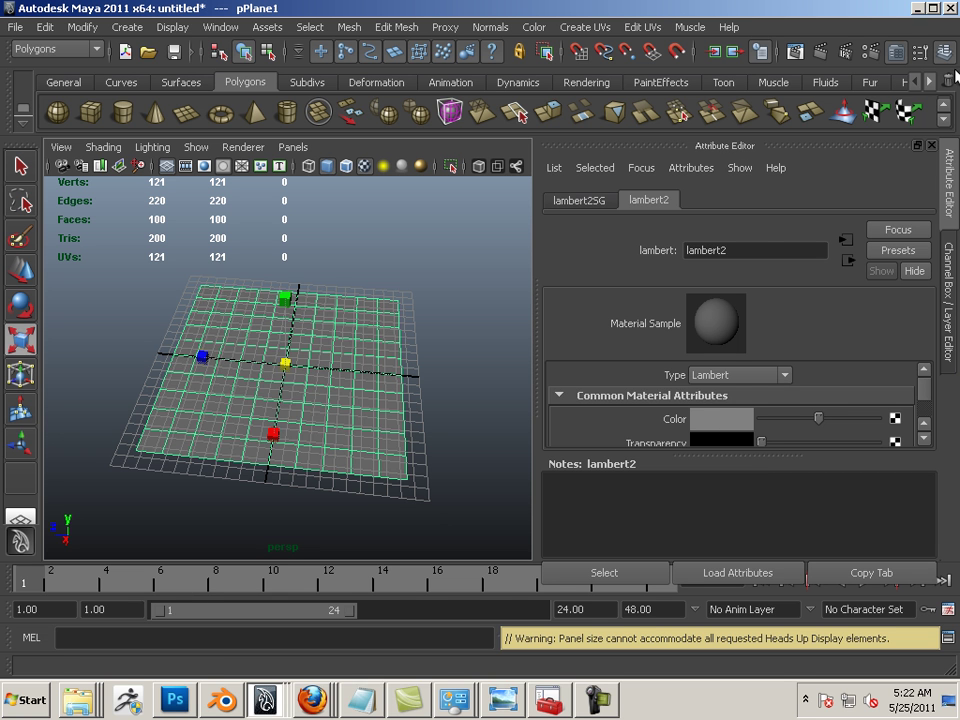
Map a File texture into lambert2's Color in the Attribute Editor.
left_click(900, 54)
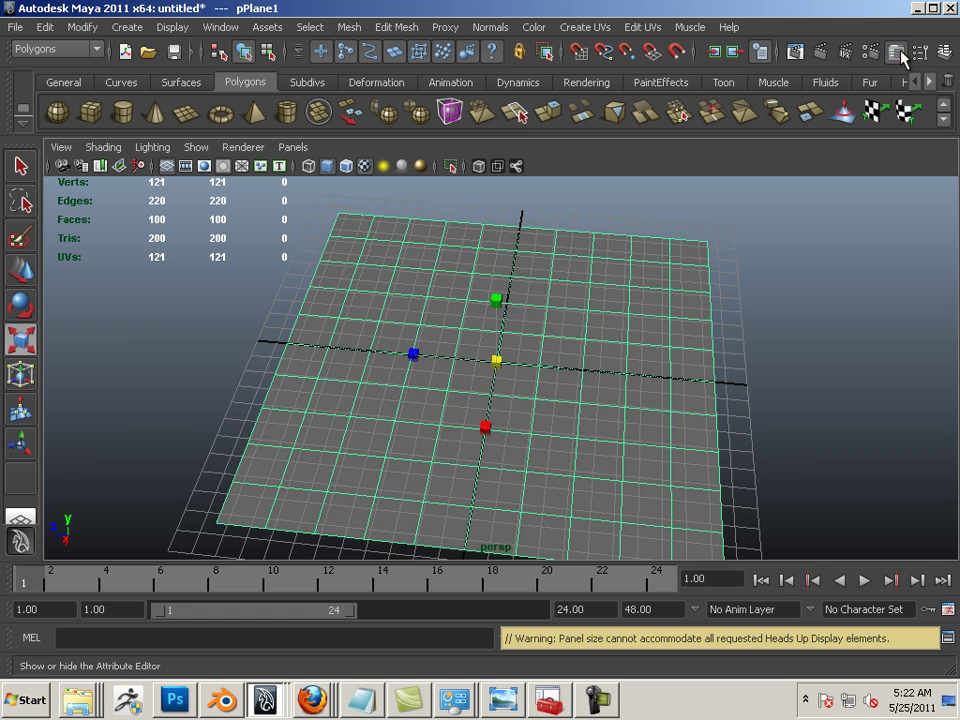
left_click(900, 54)
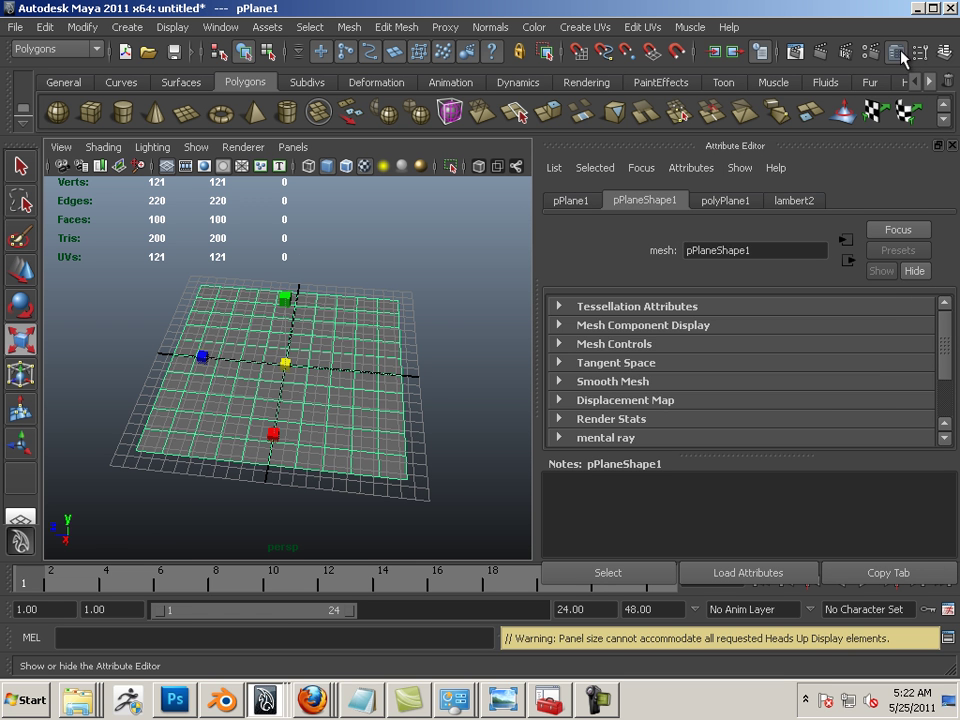
left_click(794, 200)
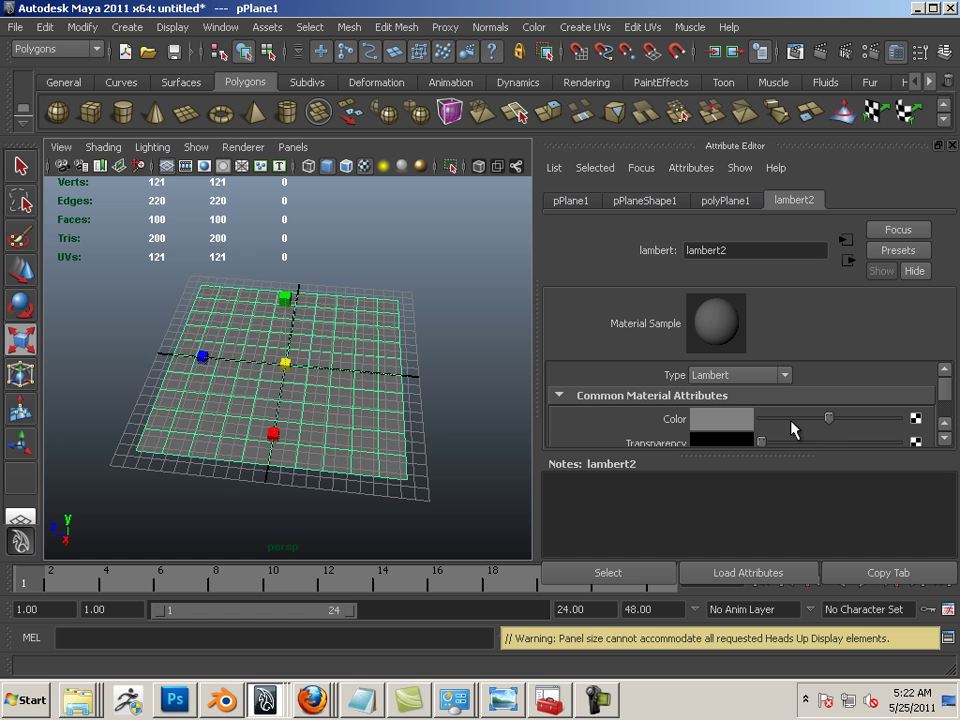
left_click(917, 422)
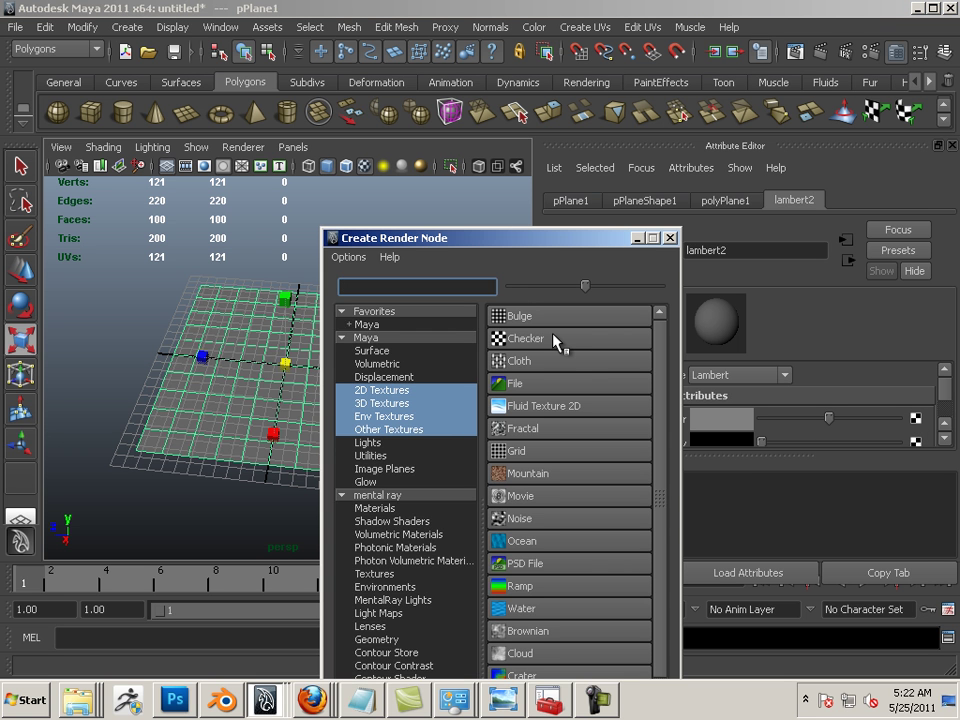
left_click(520, 384)
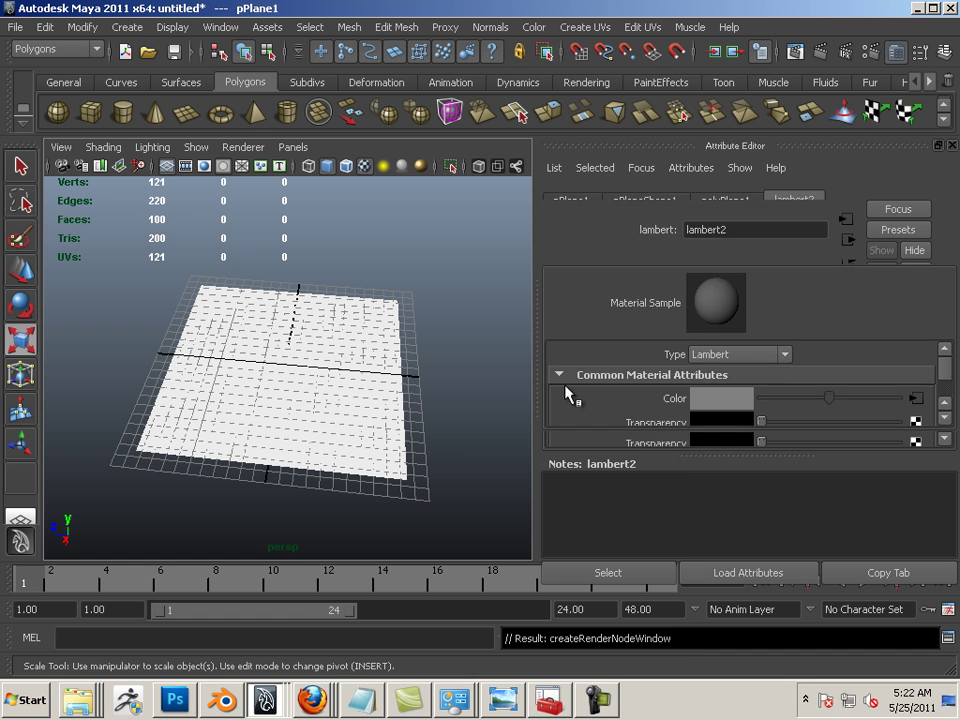
scroll(943, 398, "down", 2)
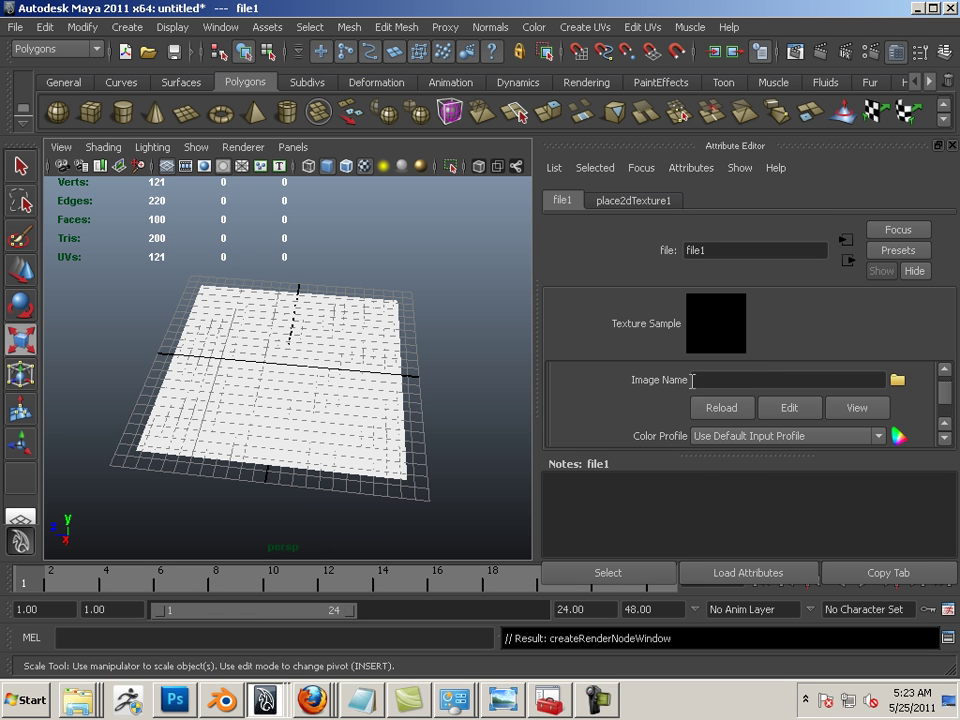
Load Desktop\gun_2\gun1.tga as the file texture image and select the textured plane.
left_click(897, 379)
left_click(58, 180)
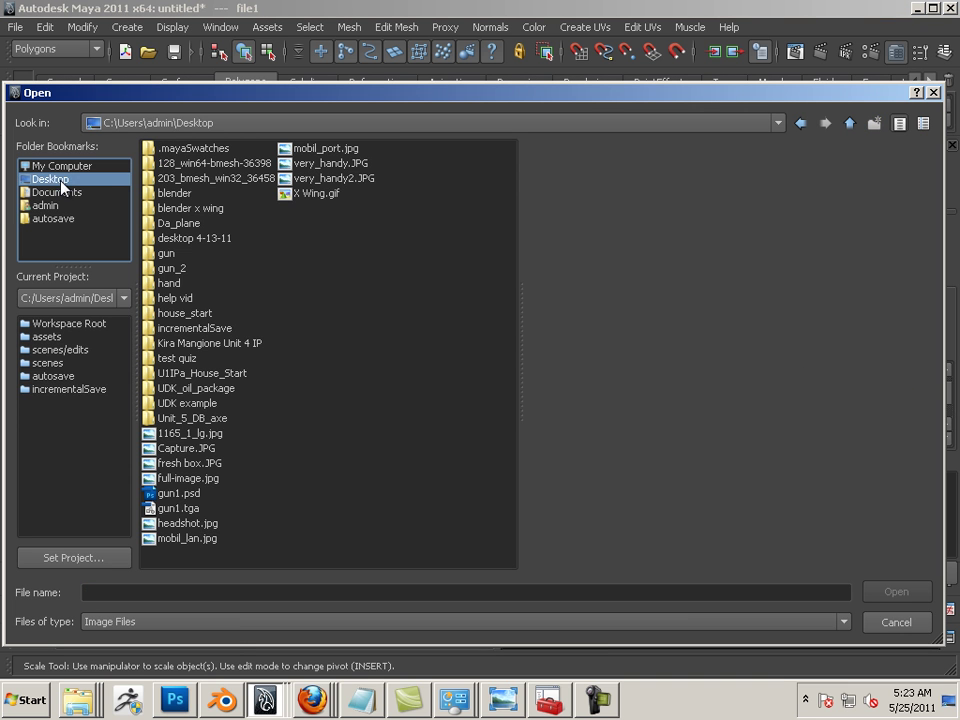
double_click(170, 268)
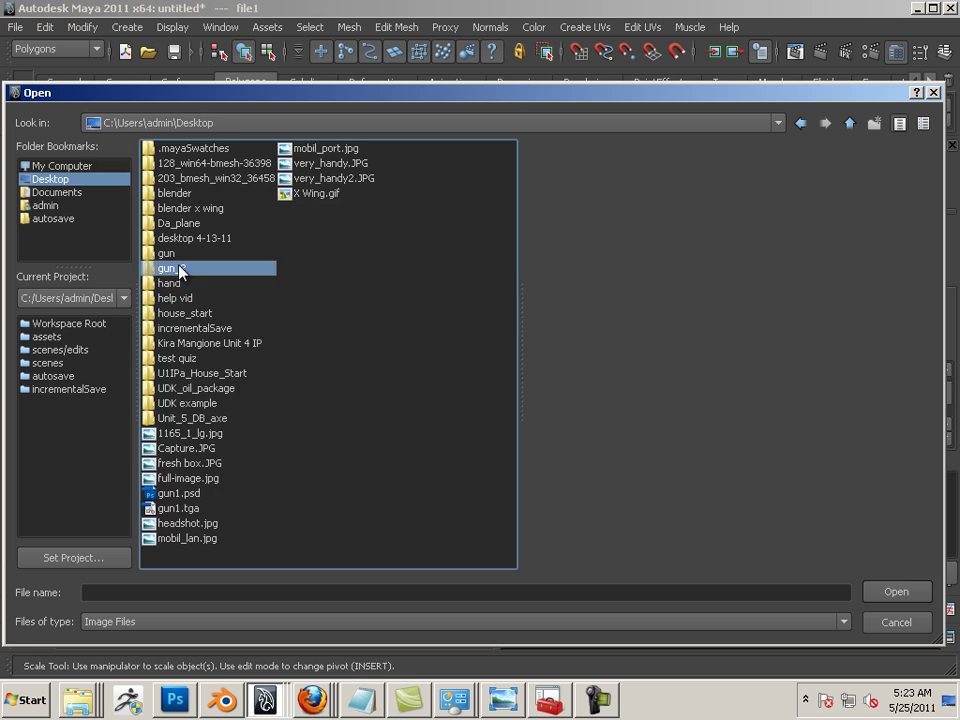
left_click(177, 150)
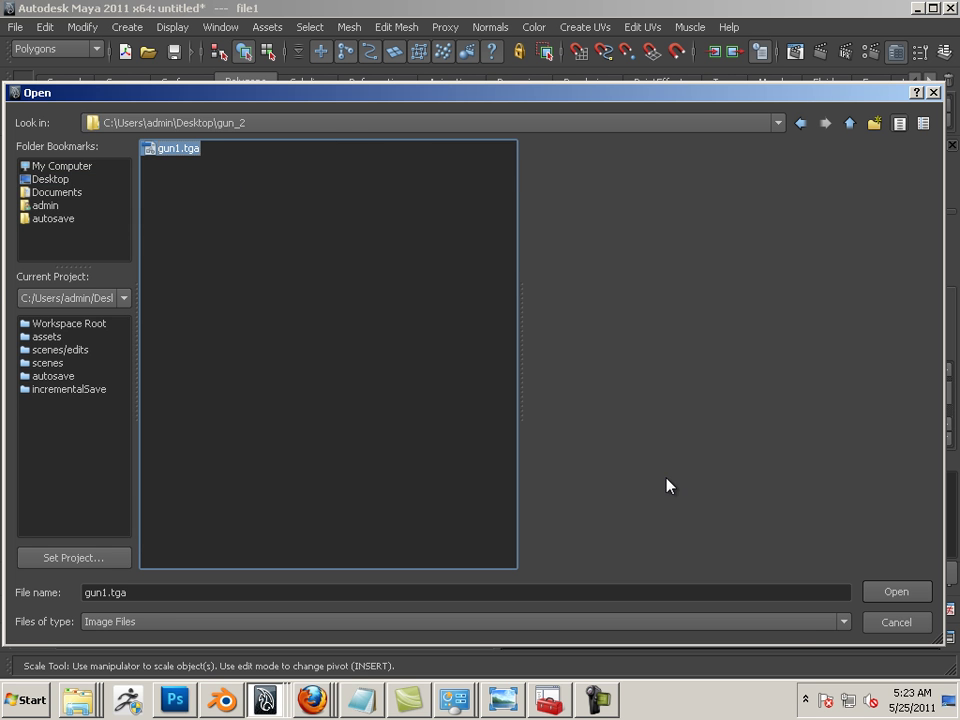
left_click(893, 592)
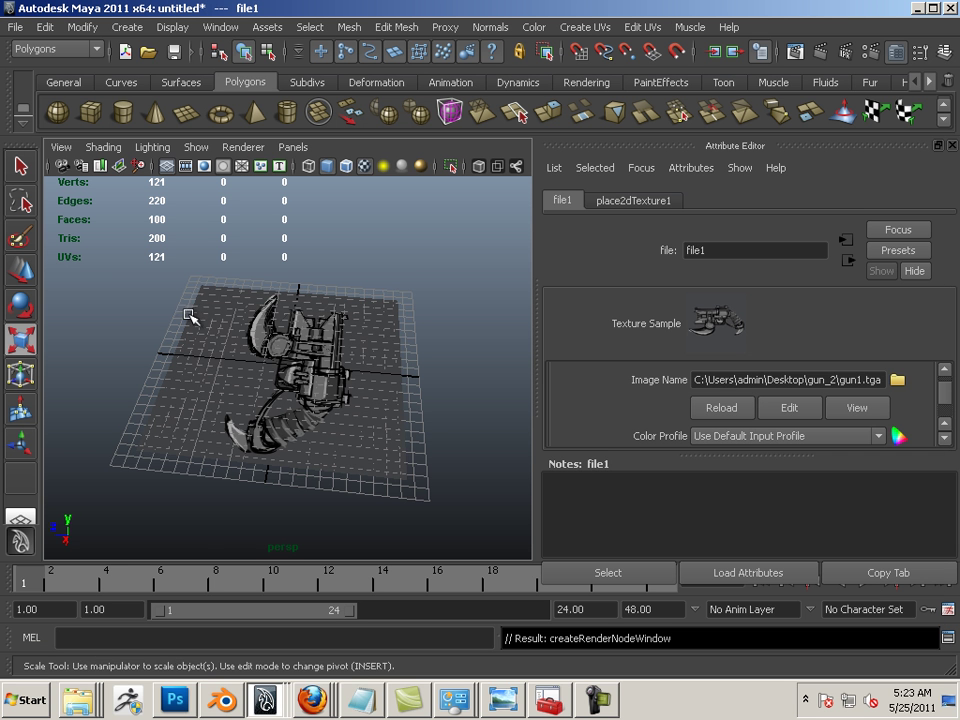
left_click_drag(189, 315, 389, 355, "alt")
left_click_drag(388, 352, 180, 320, "alt")
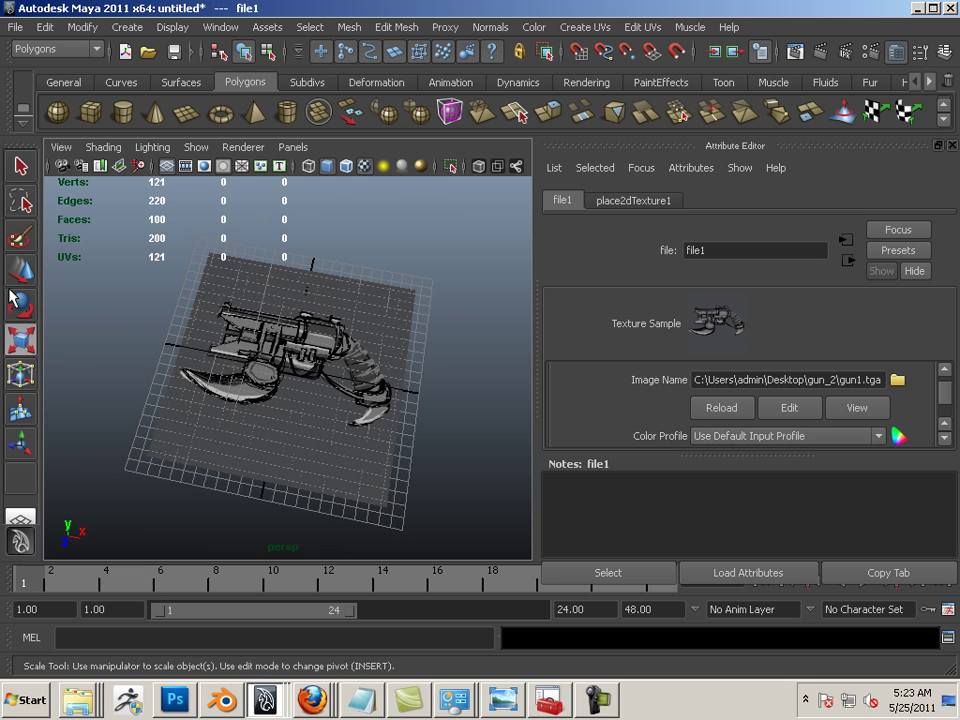
key("w")
left_click(195, 252)
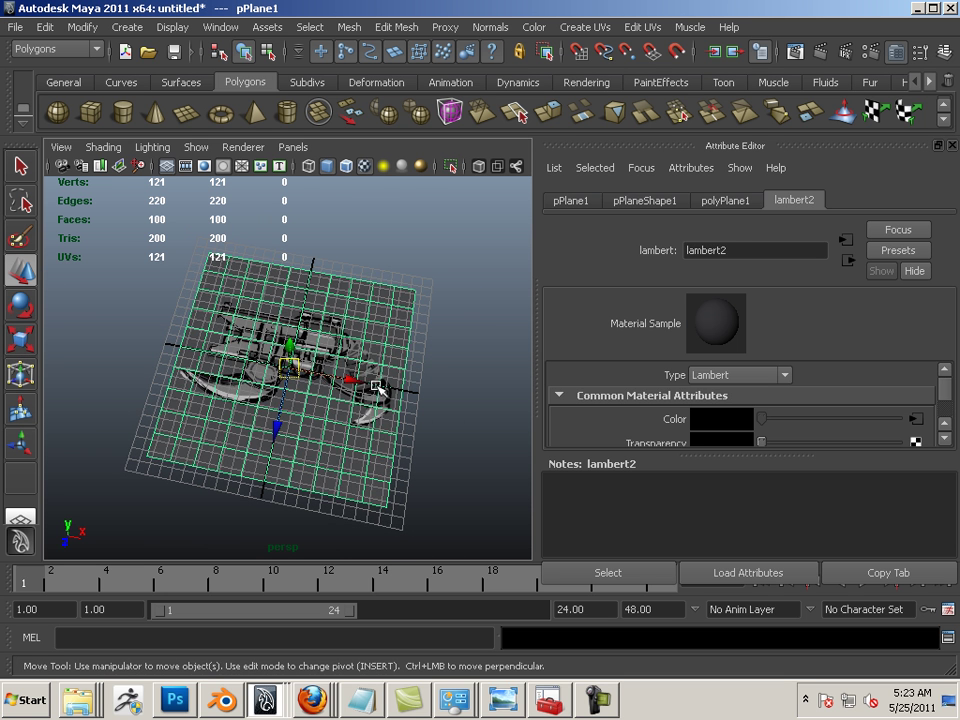
Move the textured plane aside and add a second polygon plane, scaled up uniformly.
left_click_drag(281, 291, 28, 303)
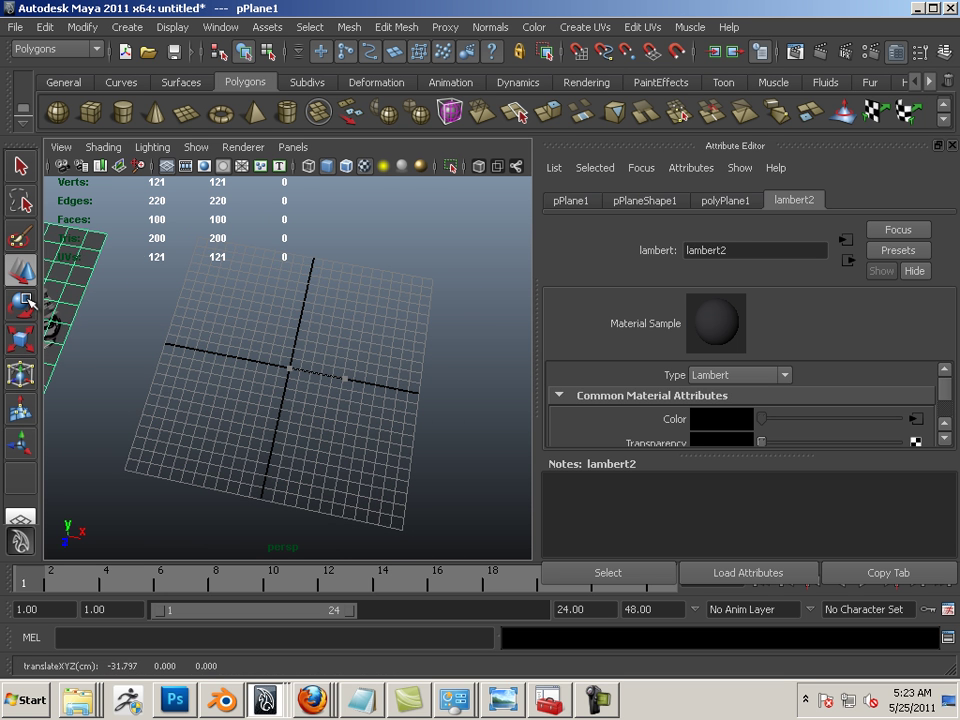
left_click(181, 117)
key("r")
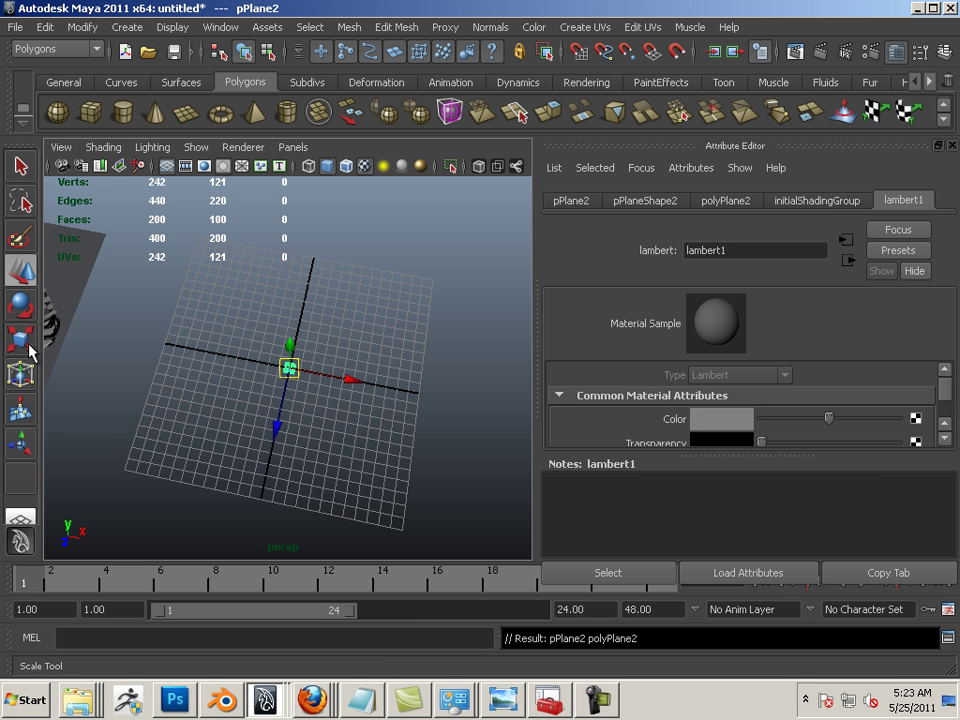
left_click_drag(289, 368, 476, 411)
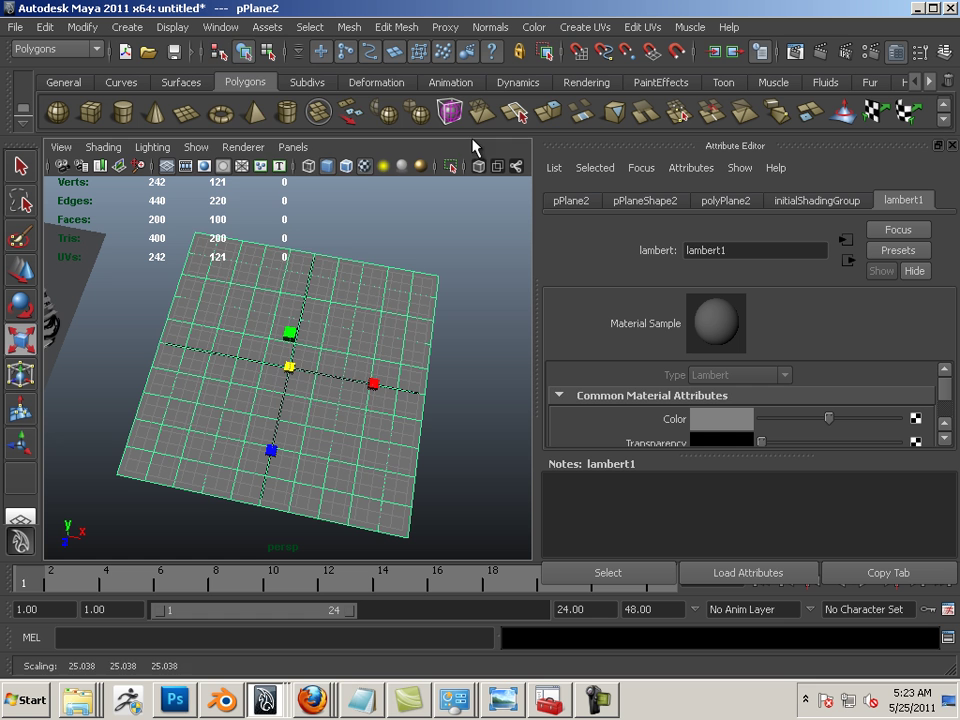
Open Hypershade on its Textures tab showing file1, and open the gun folder in Explorer.
left_click(218, 28)
mouse_move(237, 80)
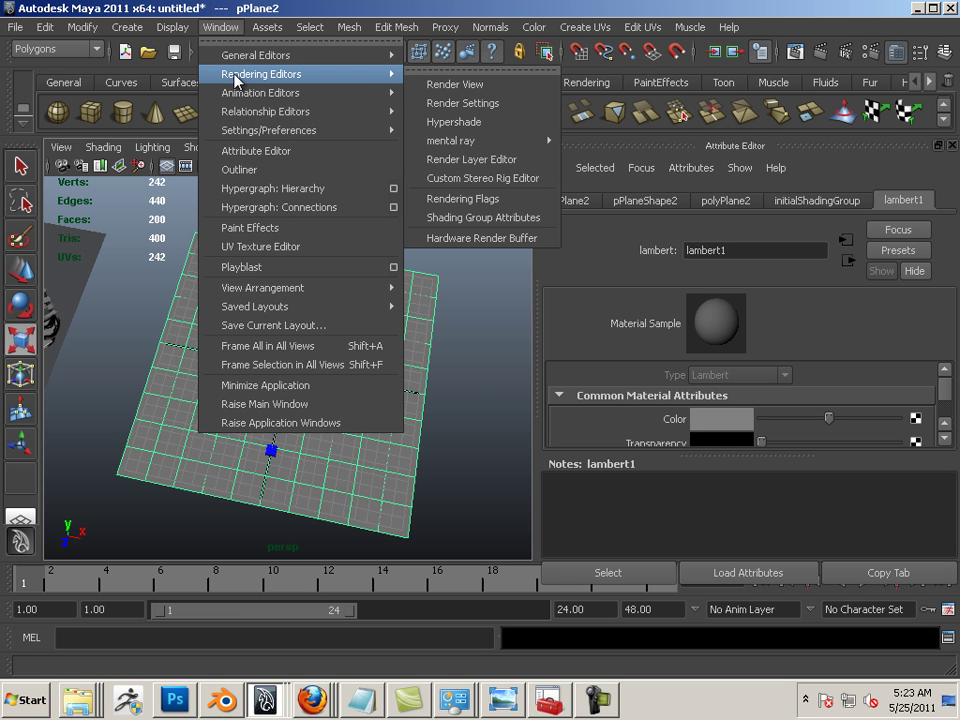
left_click(497, 124)
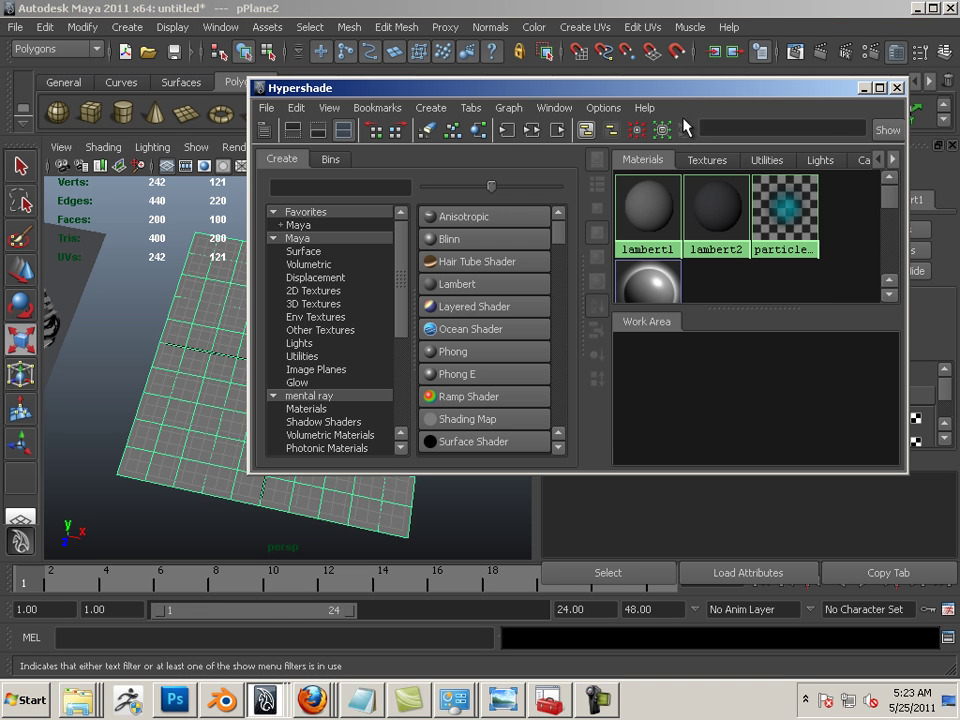
left_click_drag(670, 96, 407, 67)
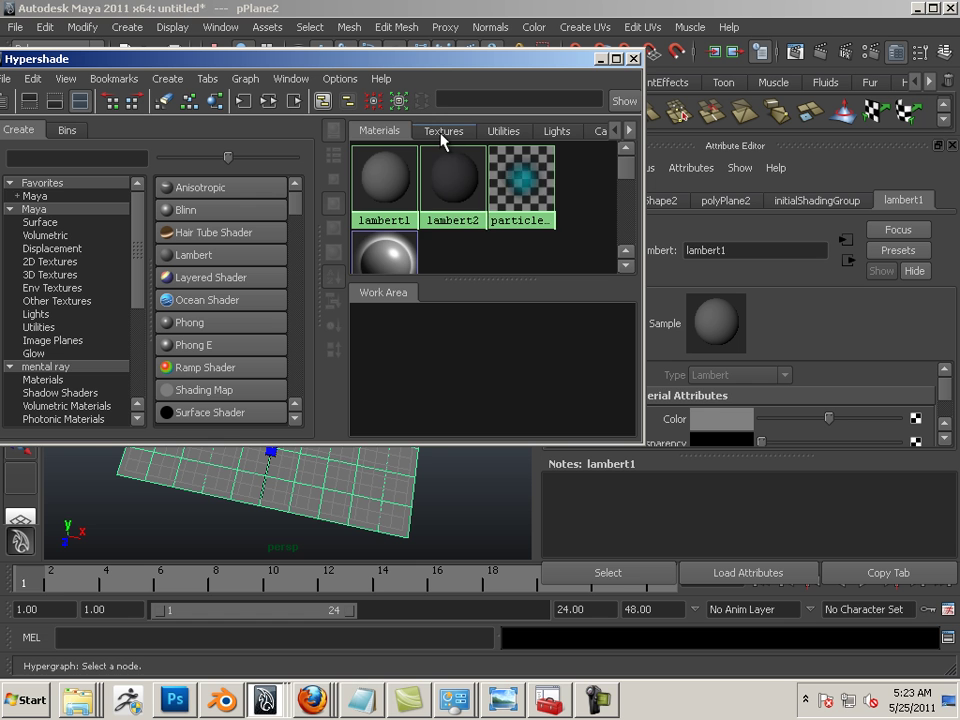
left_click(442, 133)
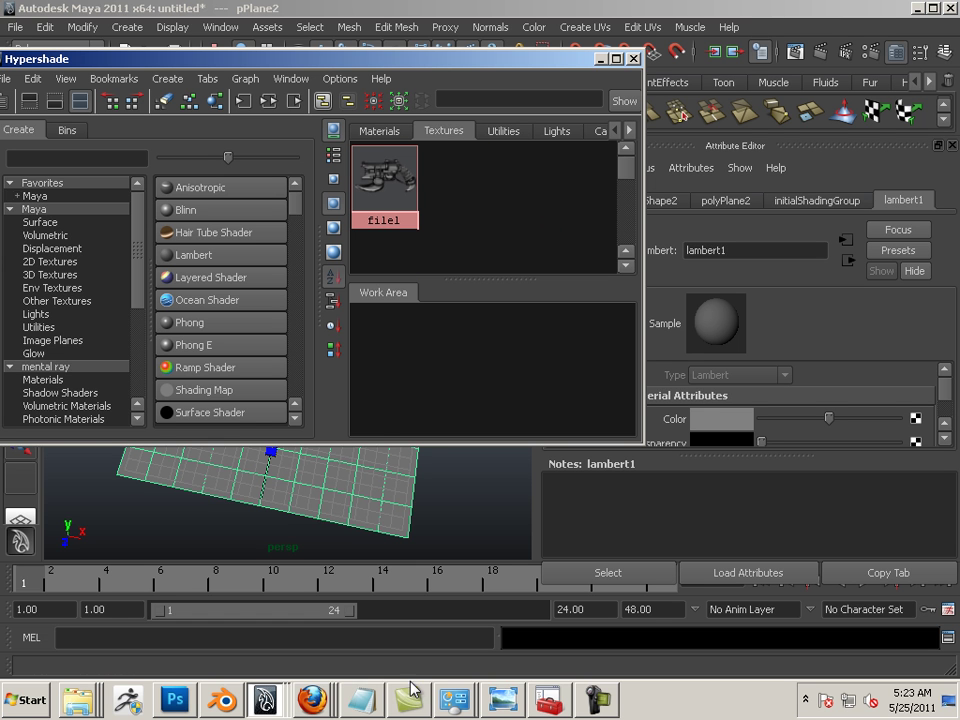
right_click(90, 710)
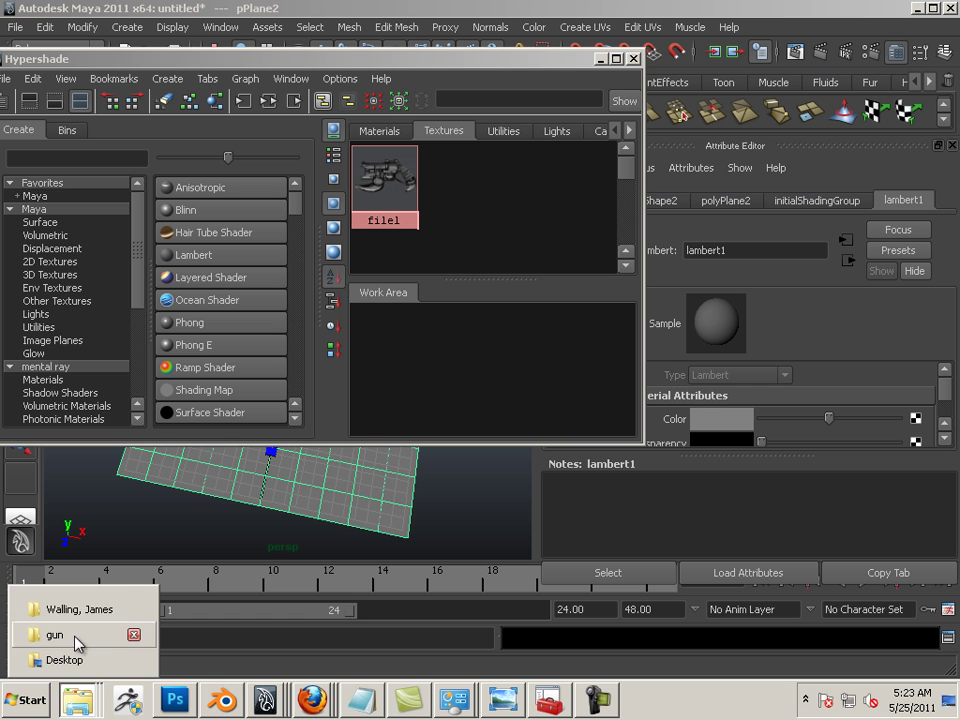
left_click(68, 650)
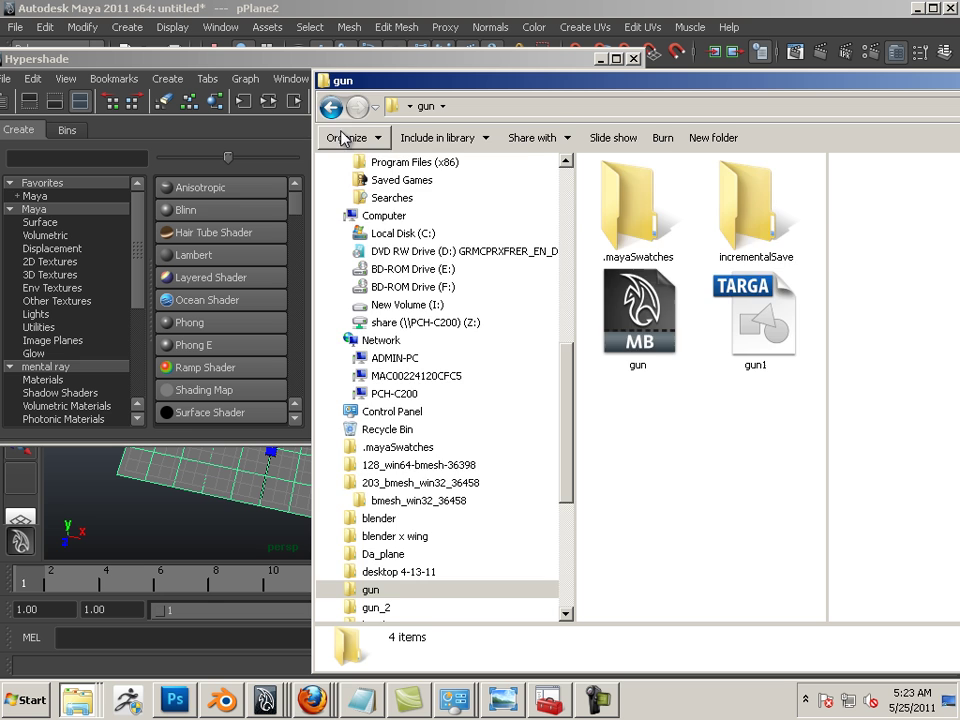
Browse to Desktop\gun_2 and drag gun1.tga into Hypershade's Textures, creating gun1_1.
left_click(331, 110)
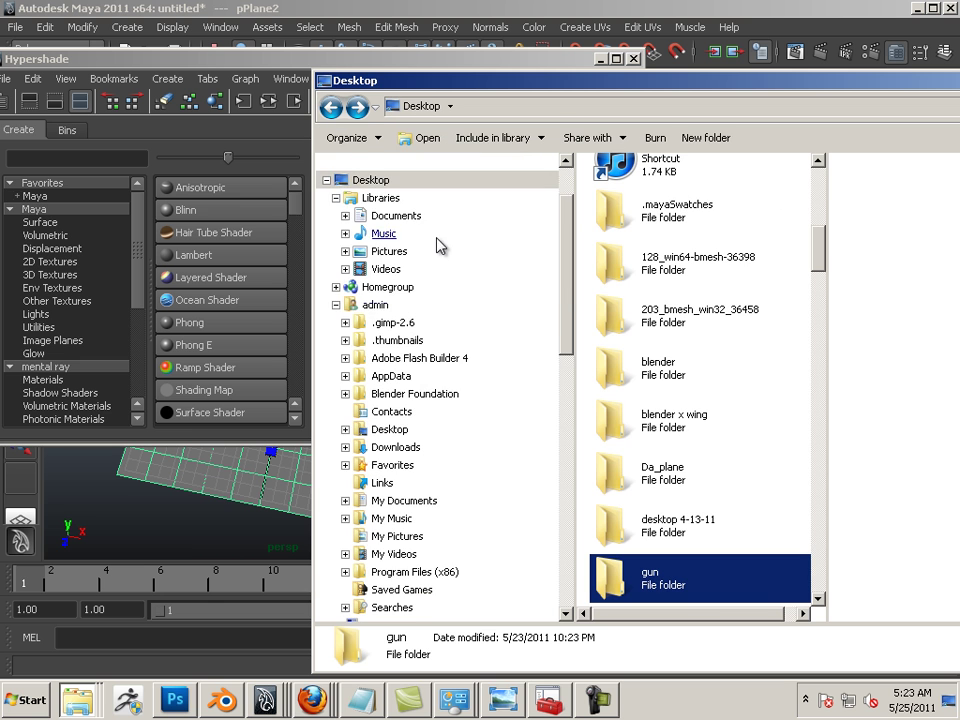
left_click_drag(568, 315, 565, 256)
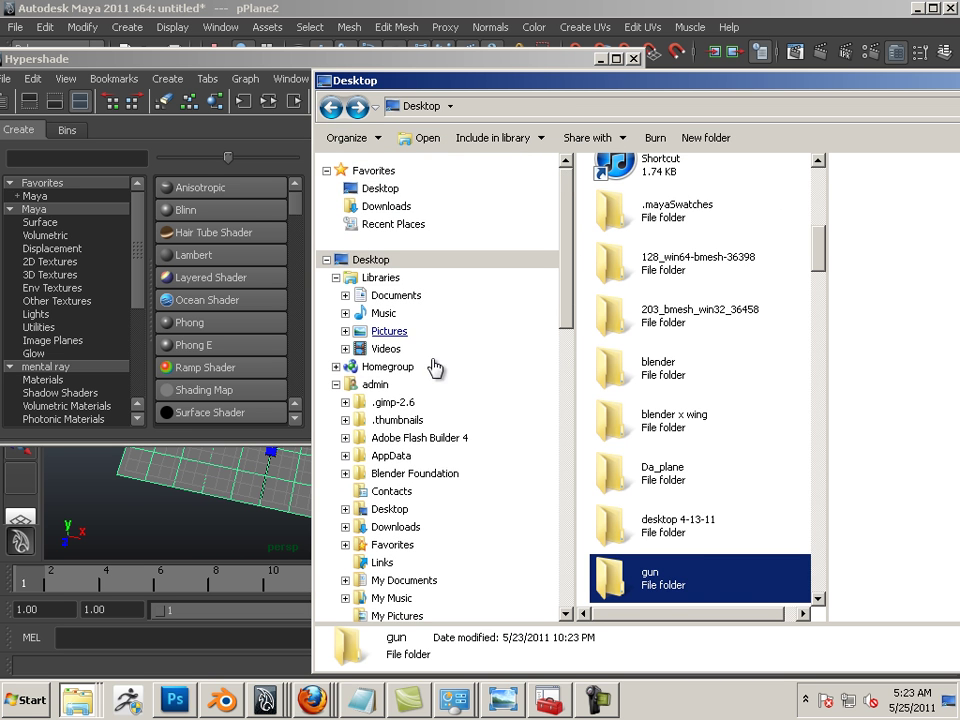
scroll(400, 450, "down", 6)
scroll(435, 435, "up", 3)
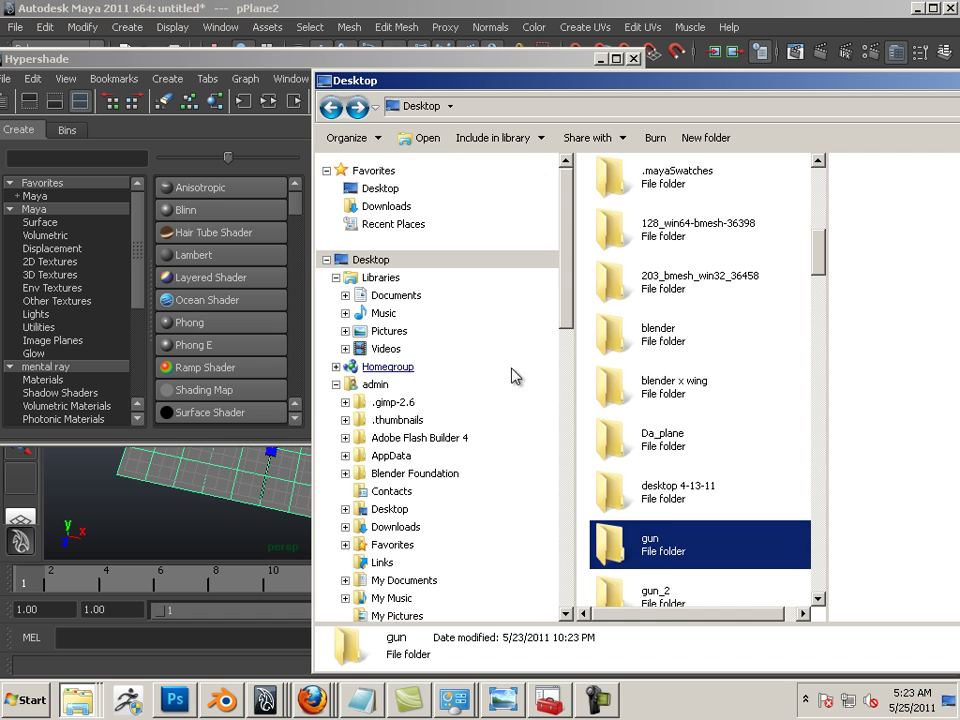
left_click(660, 603)
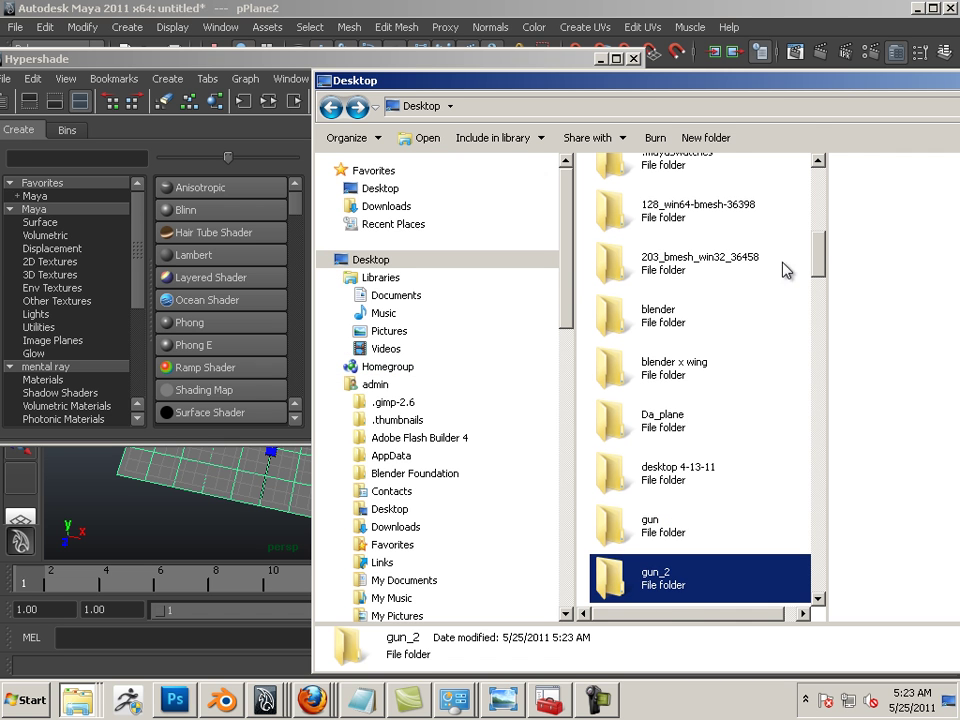
left_click_drag(695, 86, 489, 26)
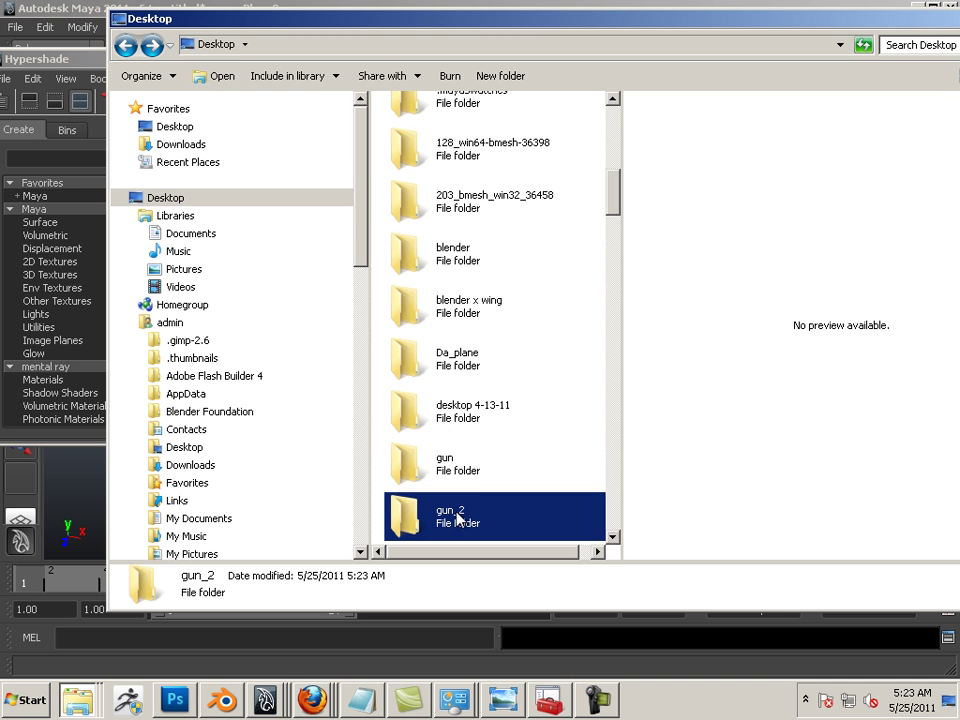
double_click(457, 518)
left_click_drag(461, 40, 363, 349)
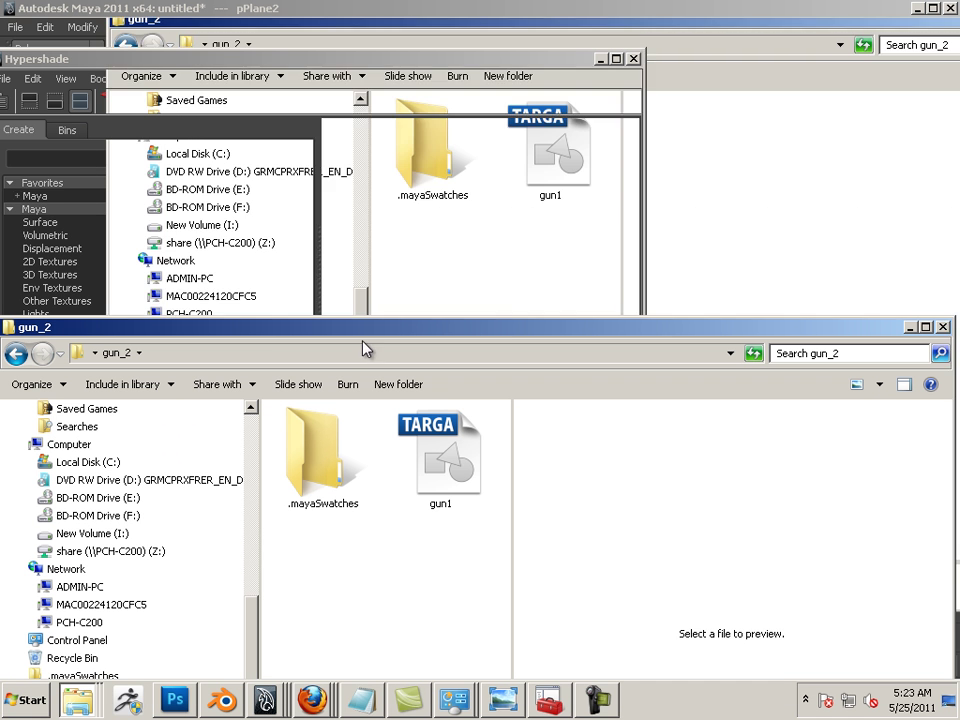
left_click_drag(440, 458, 511, 197)
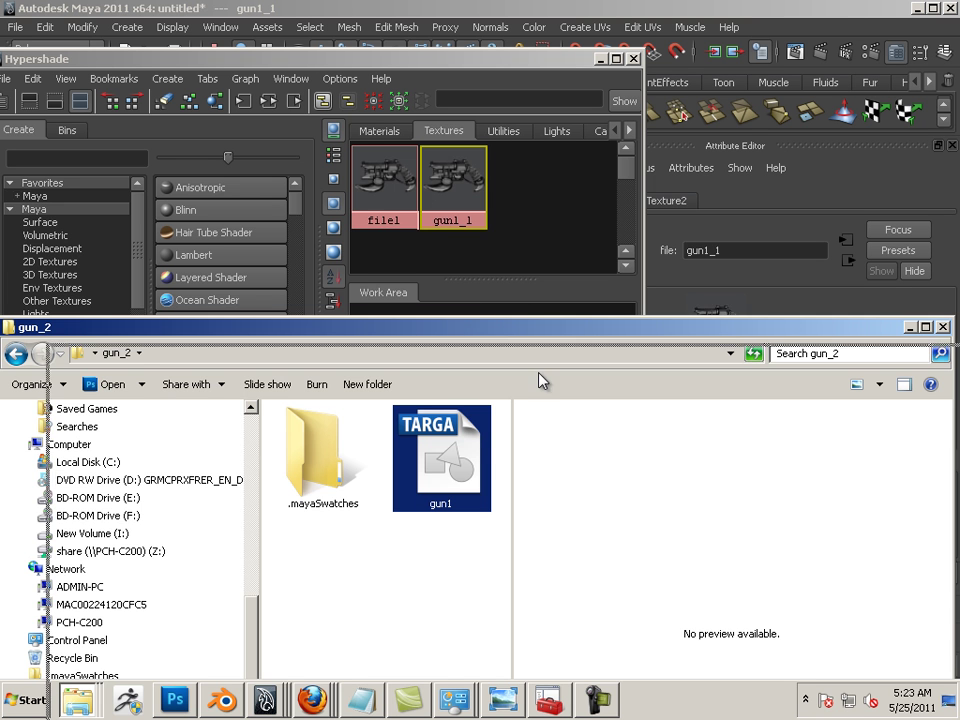
Create lambert3 and connect gun1_1's outColor to its color in the Work Area.
left_click(444, 308)
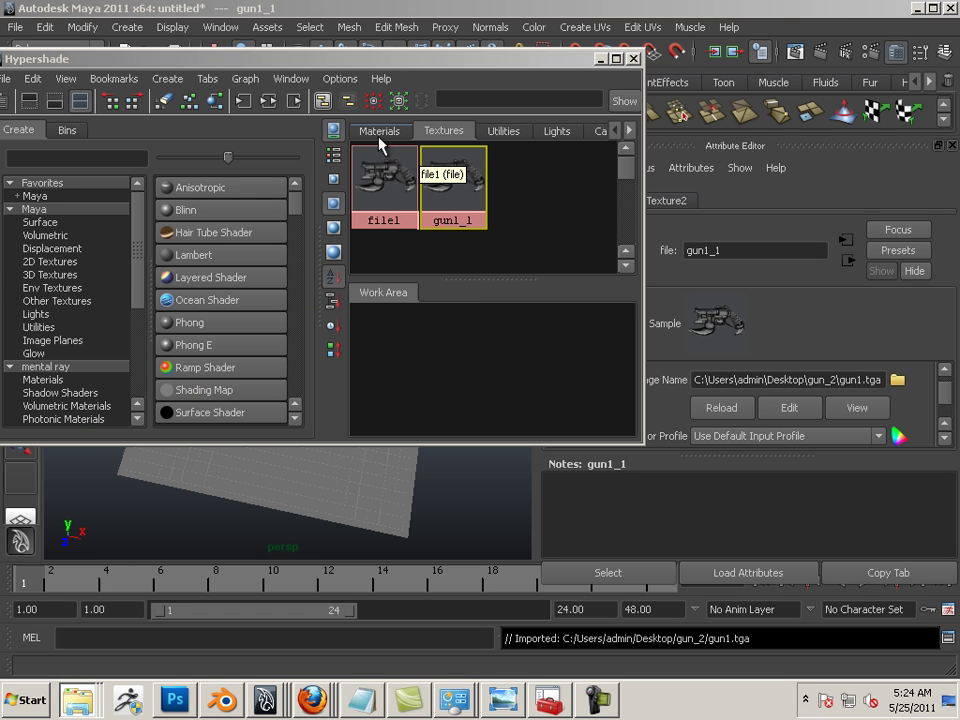
left_click(180, 256)
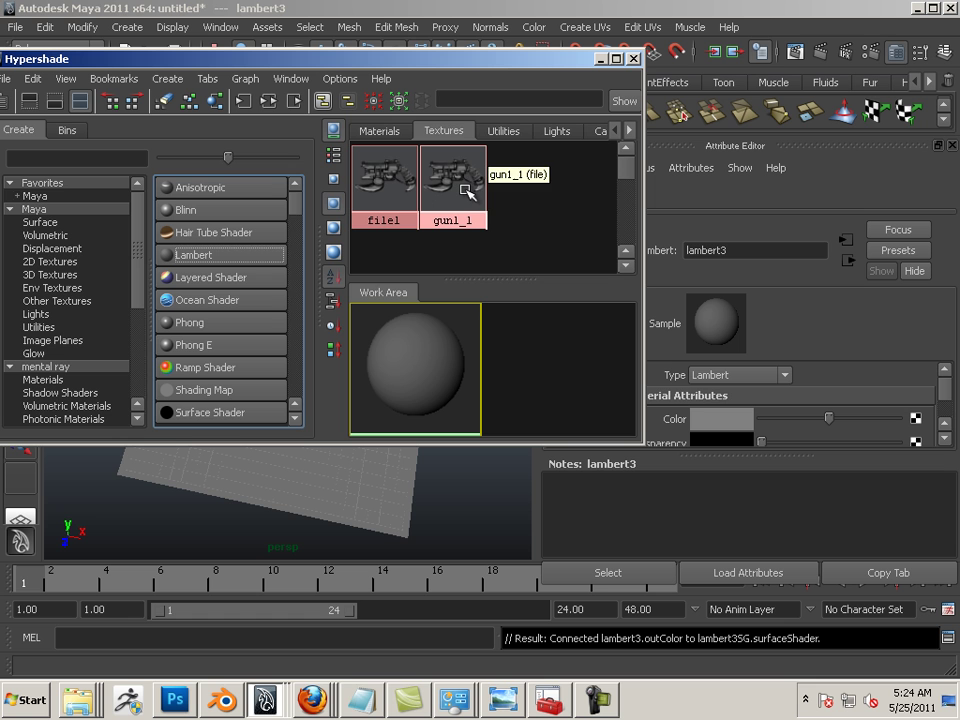
middle_click_drag(467, 193, 417, 371)
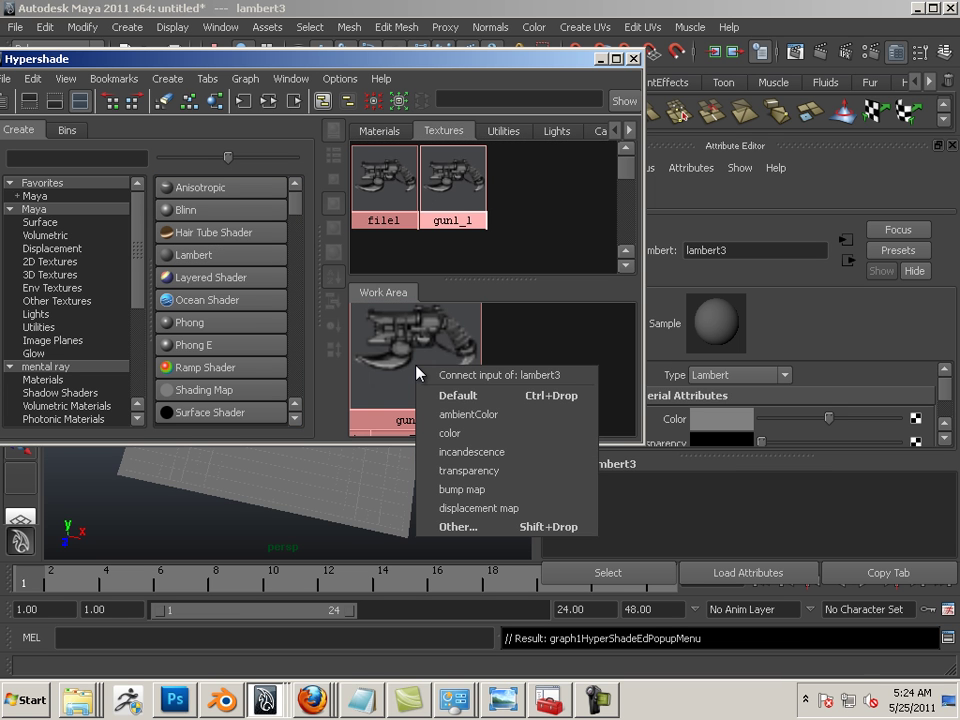
left_click(452, 440)
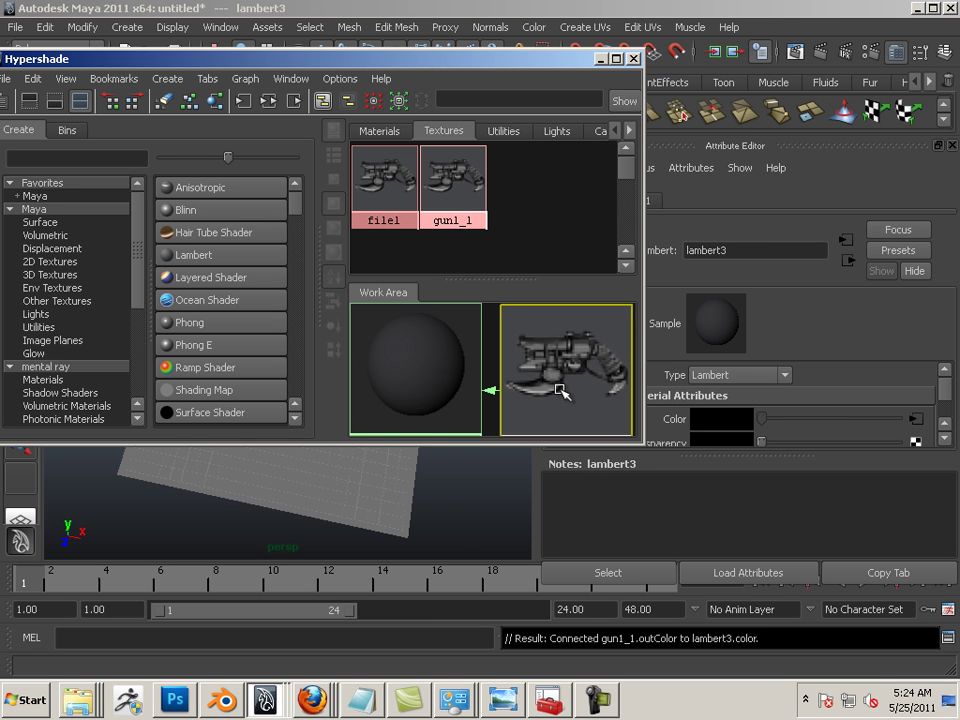
left_click(561, 390)
Drop the gun-textured lambert3 material onto pPlane2 so it displays the gun sketch.
left_click_drag(205, 60, 604, 20)
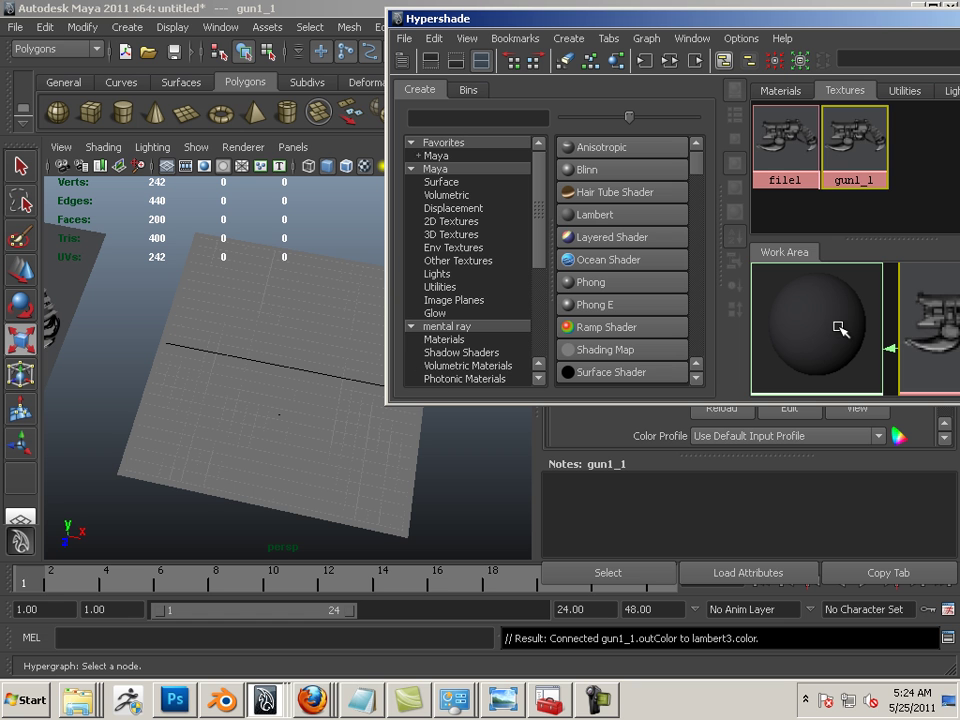
middle_click_drag(840, 330, 222, 353)
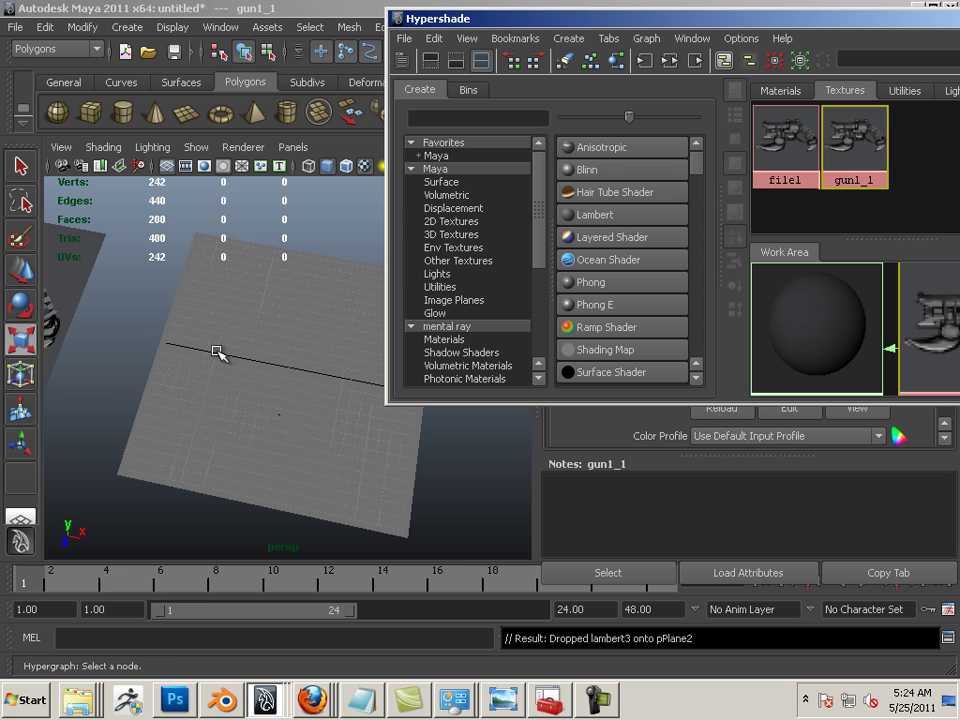
key("r")
left_click(217, 350)
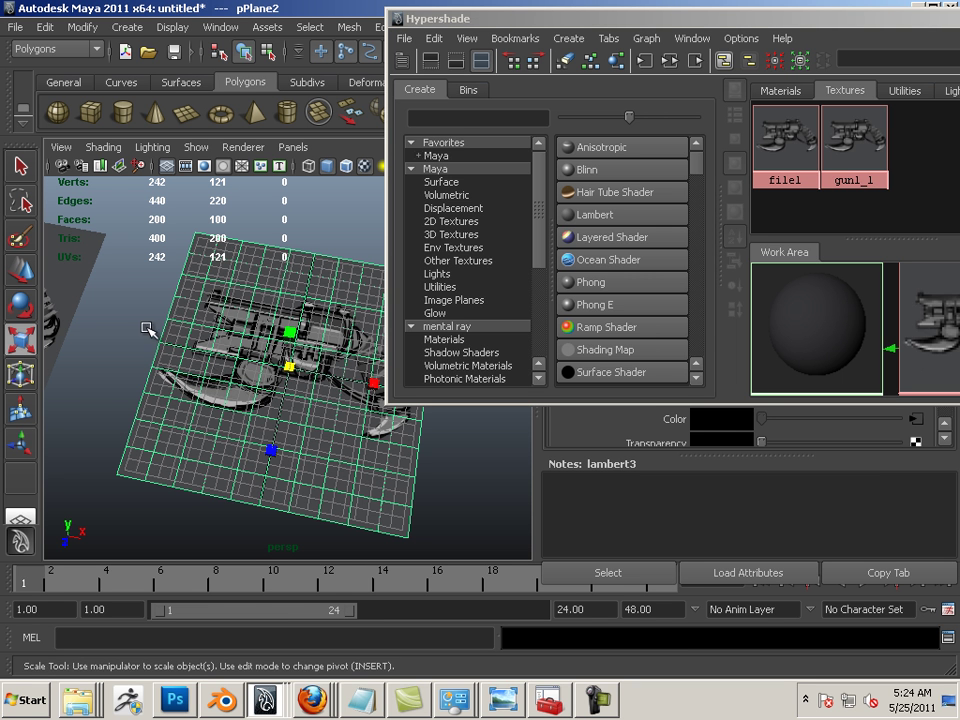
Reselect pPlane2 and scale it down uniformly.
left_click_drag(553, 20, 796, 122)
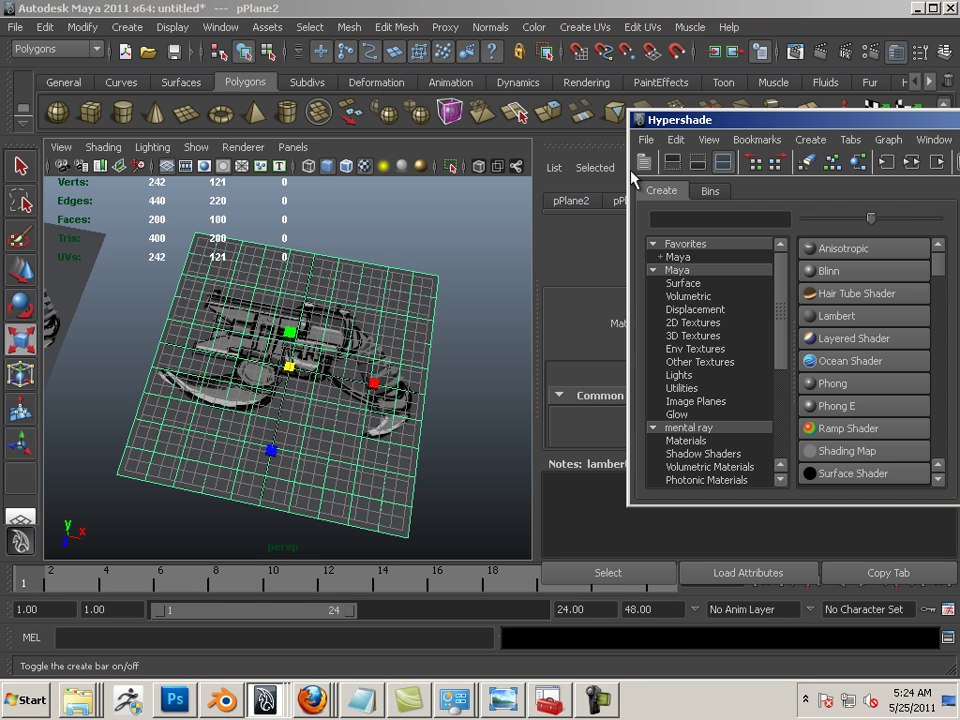
left_click_drag(355, 244, 407, 300, "alt")
left_click(465, 313)
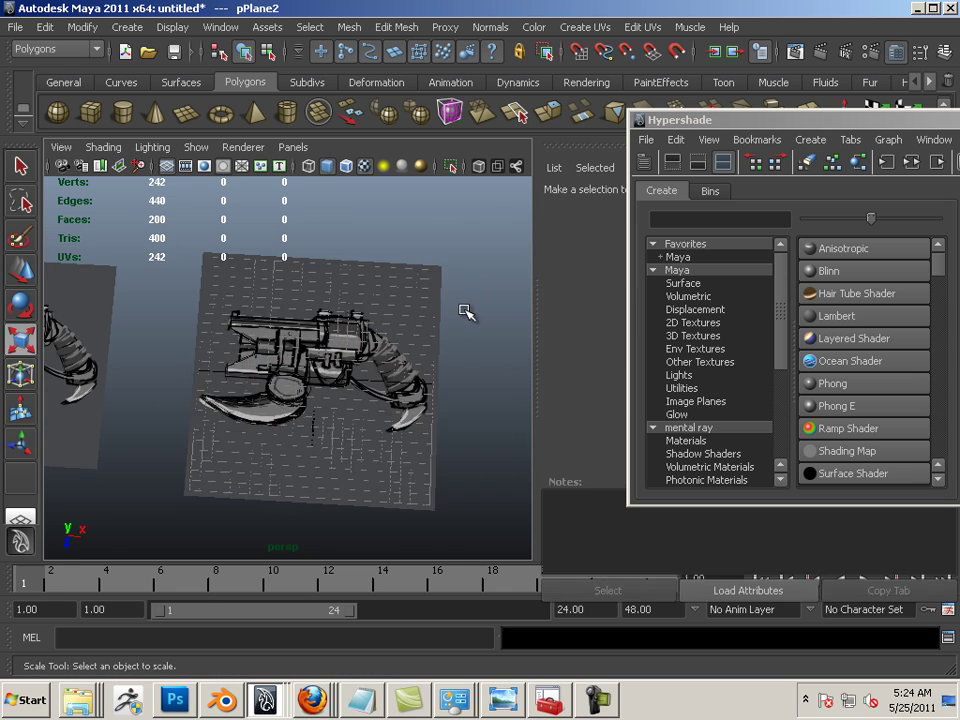
left_click_drag(355, 326, 292, 376, "alt")
left_click(349, 336)
left_click(349, 336)
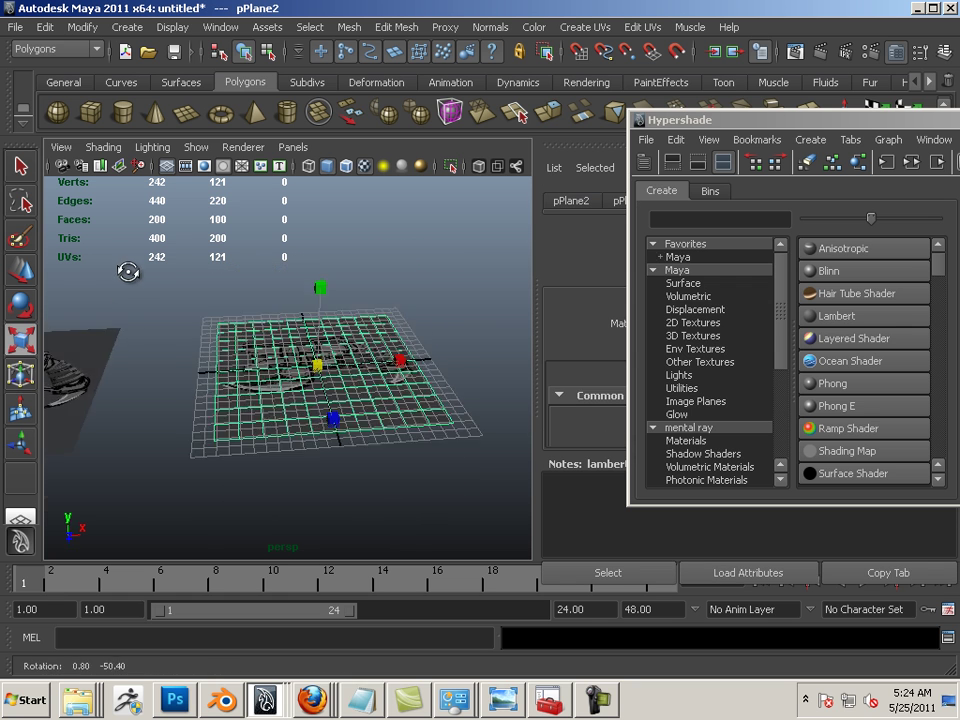